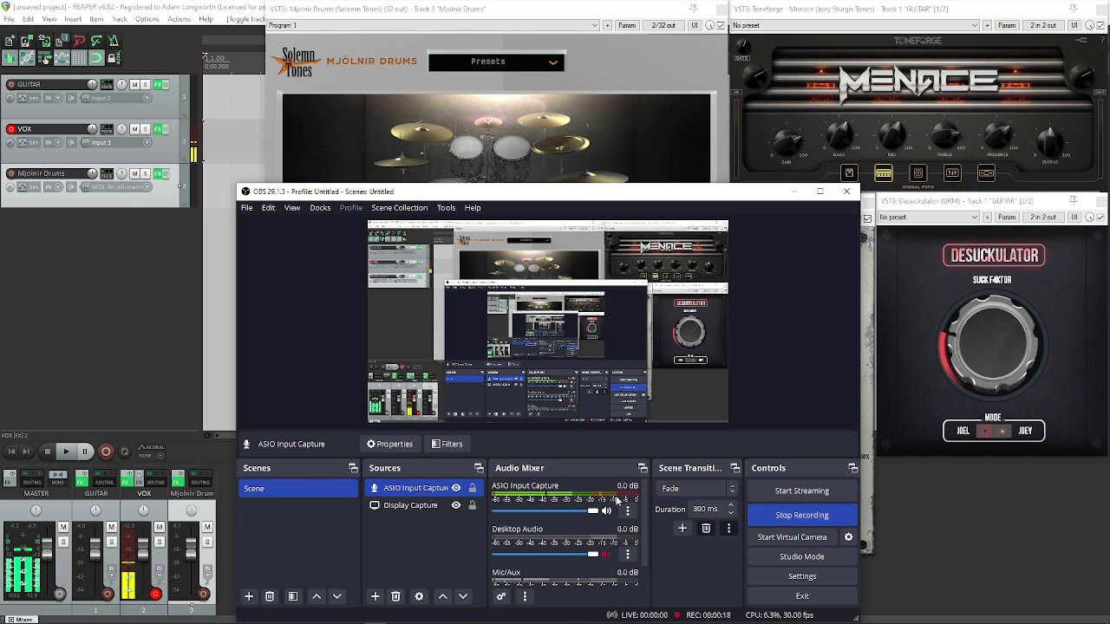
Download the Windows 64-bit REAPER 6.82 installer from the REAPER download page and run it.
scroll(562, 538, "down", 1)
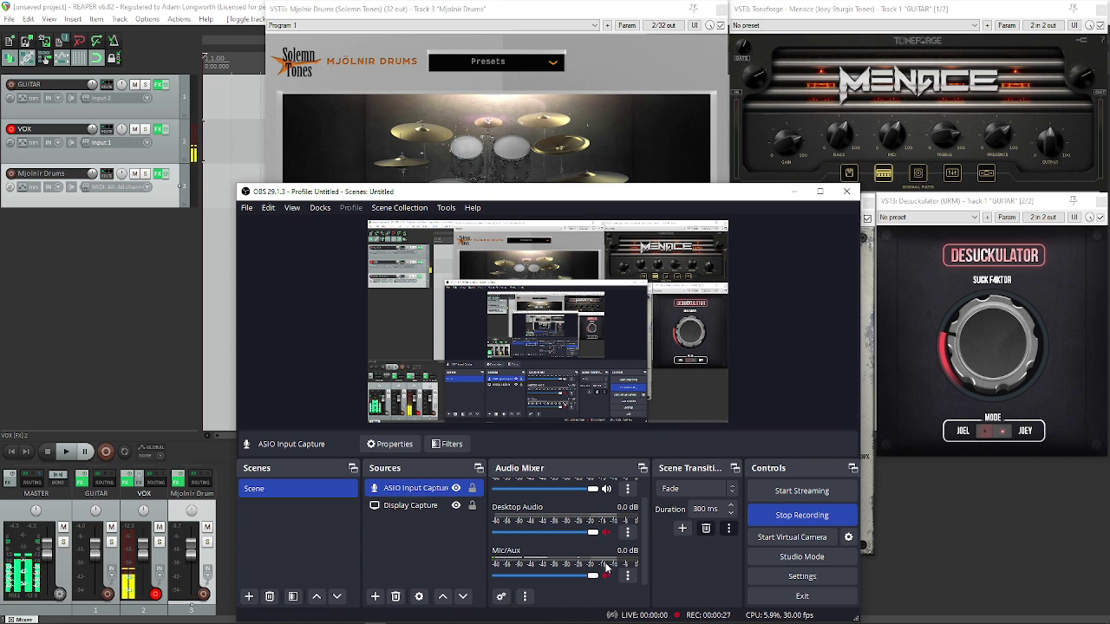
scroll(569, 555, "up", 1)
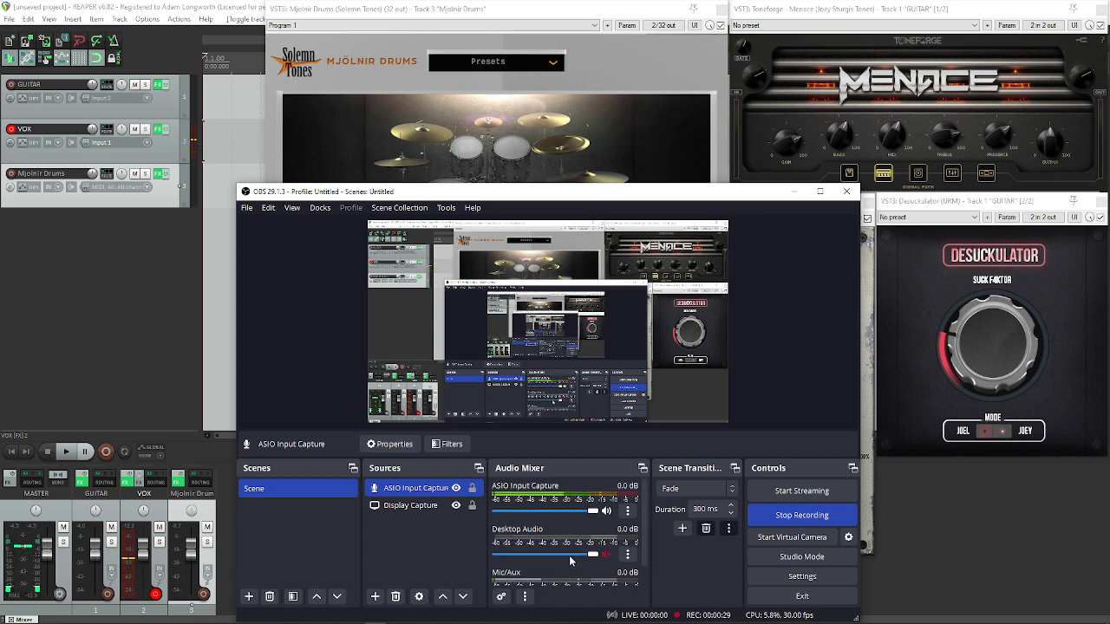
mouse_move(313, 616)
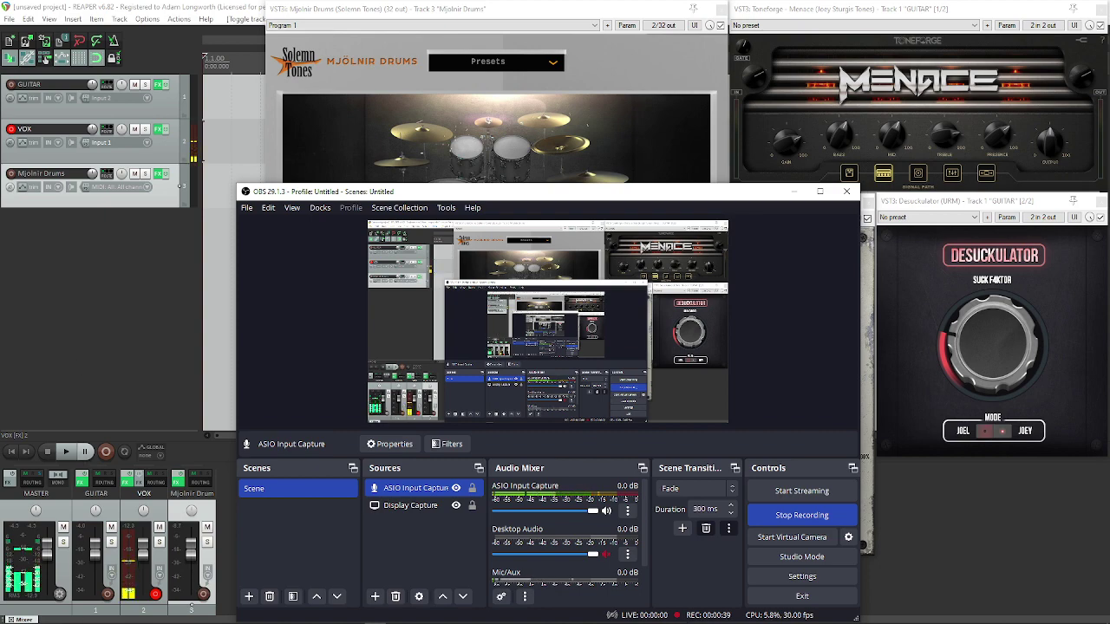
left_click(54, 621)
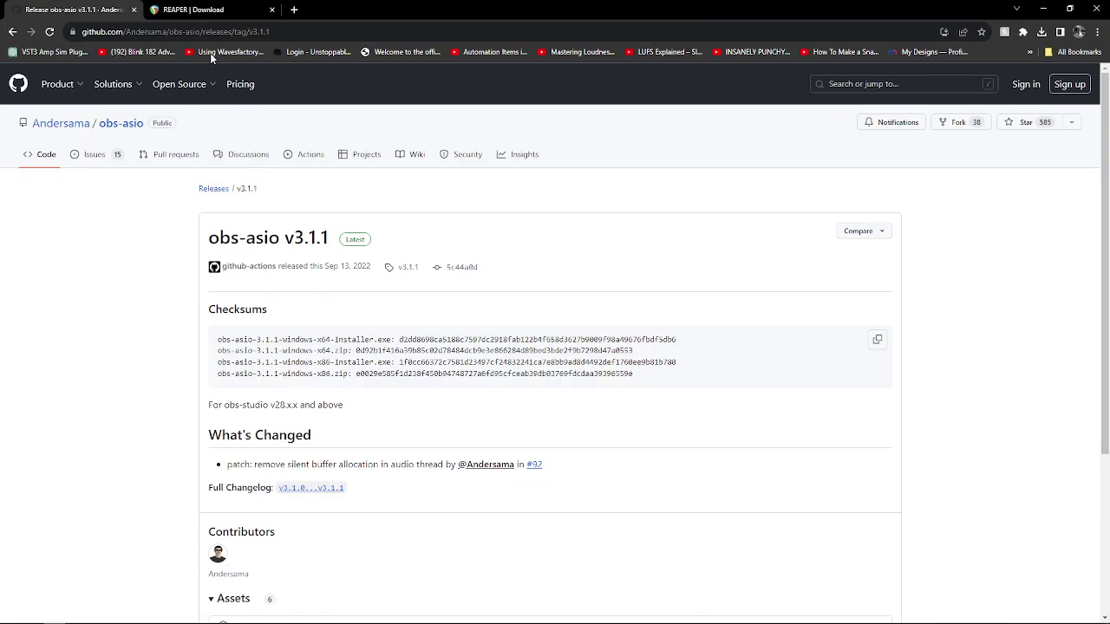
left_click(215, 9)
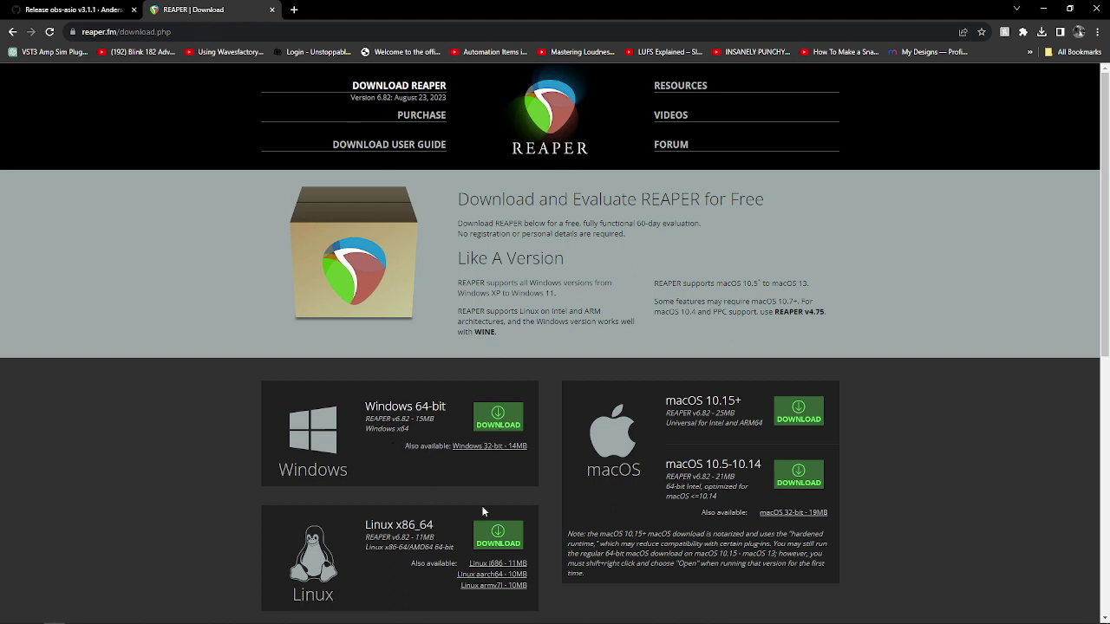
left_click(496, 424)
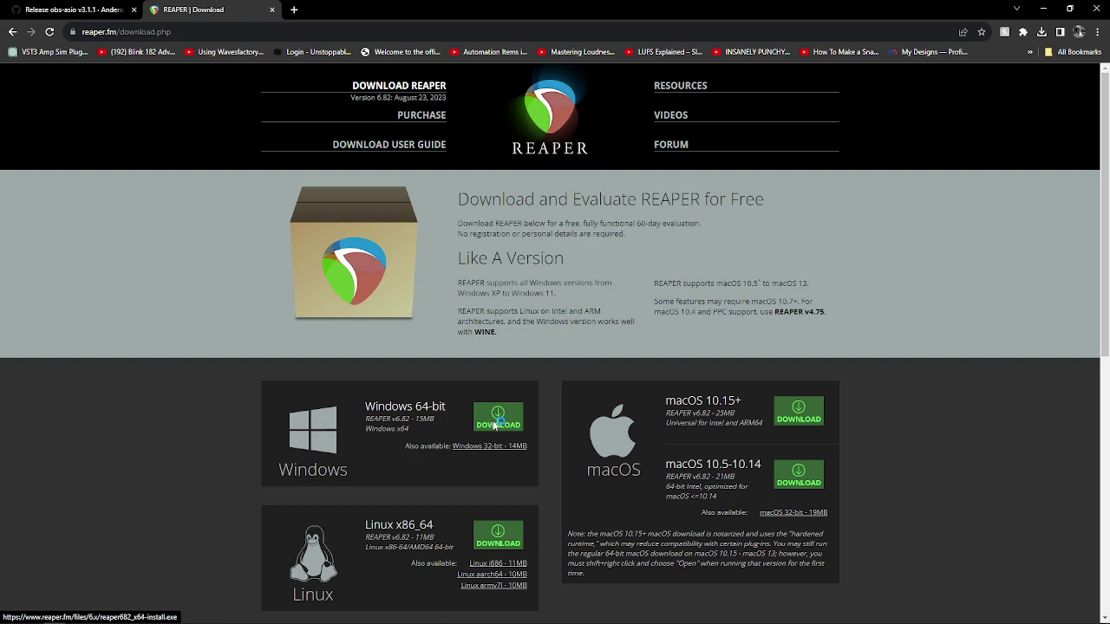
left_click(459, 293)
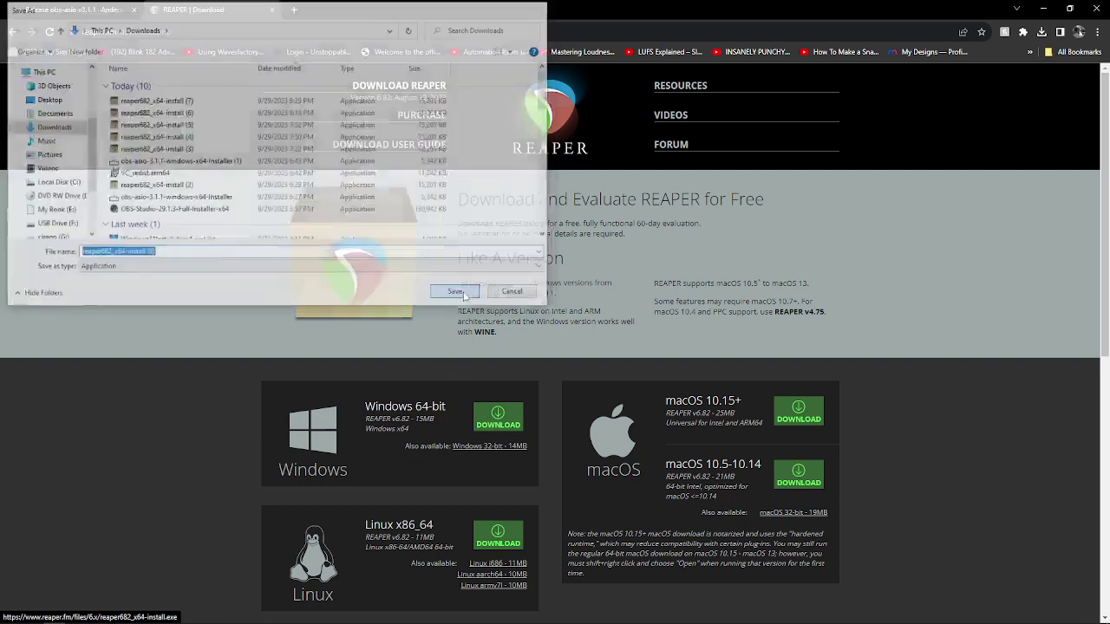
left_click(1041, 32)
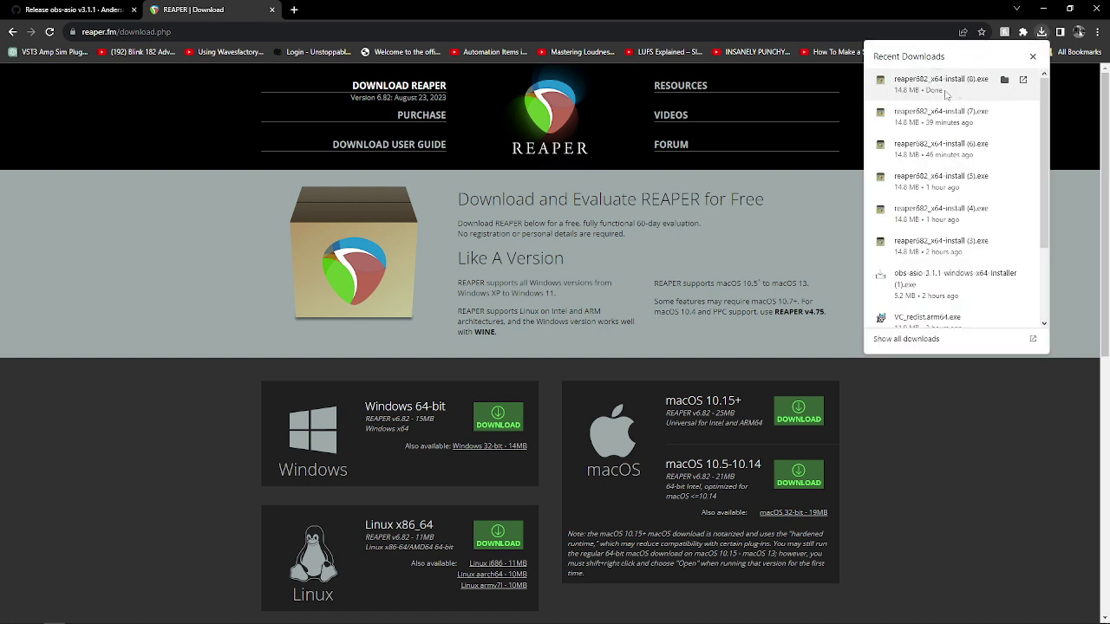
left_click(941, 84)
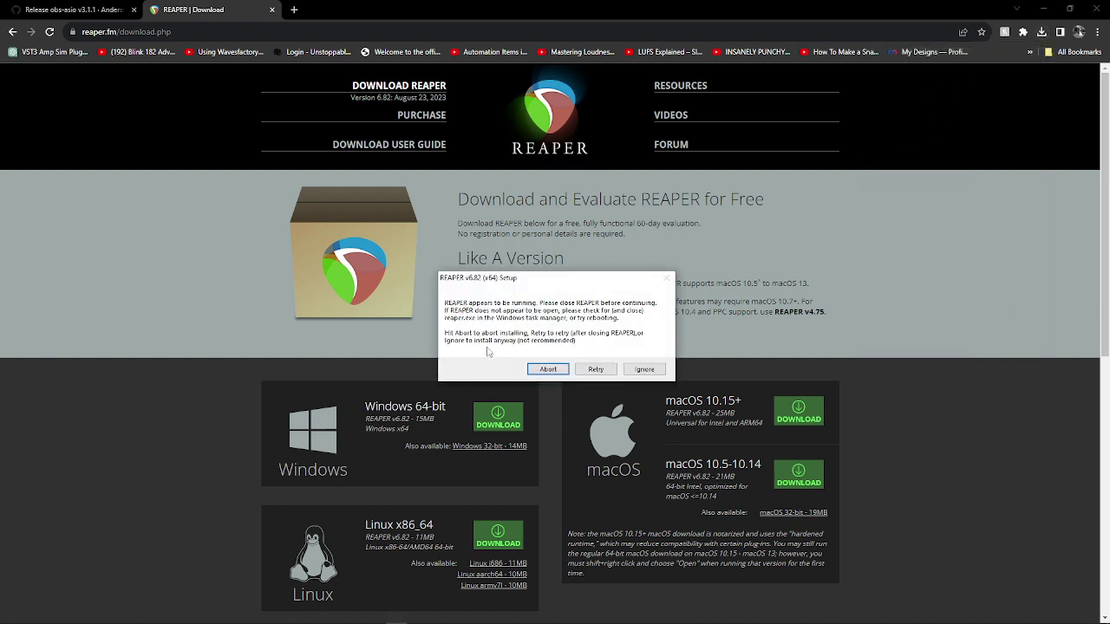
Advance REAPER Setup past the REAPER-running warnings and licence, keeping the default install folder.
left_click(645, 370)
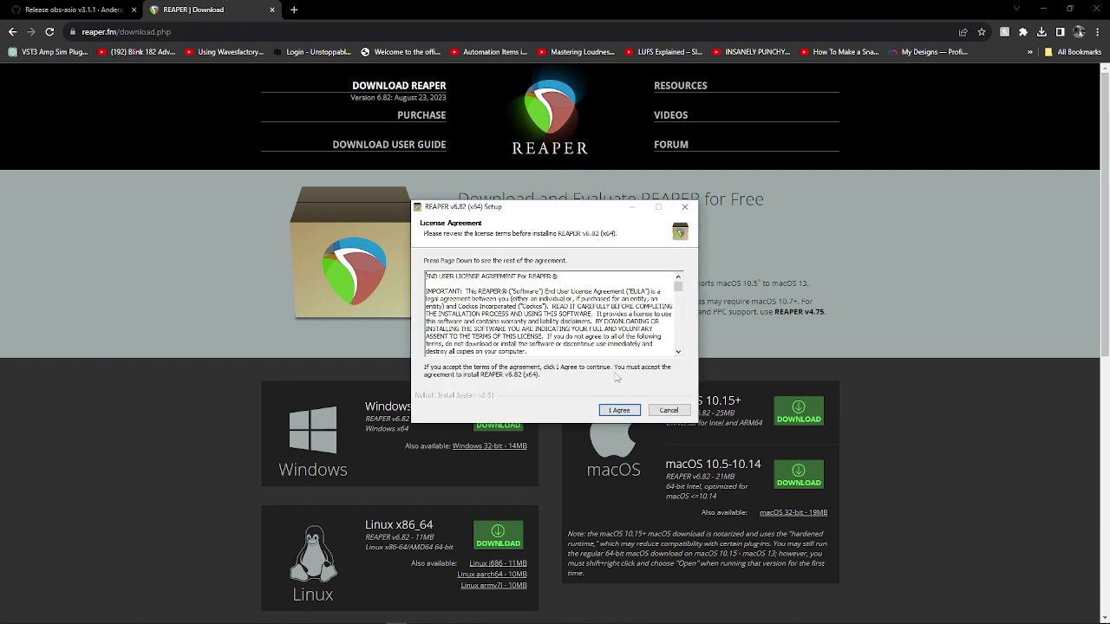
left_click(618, 411)
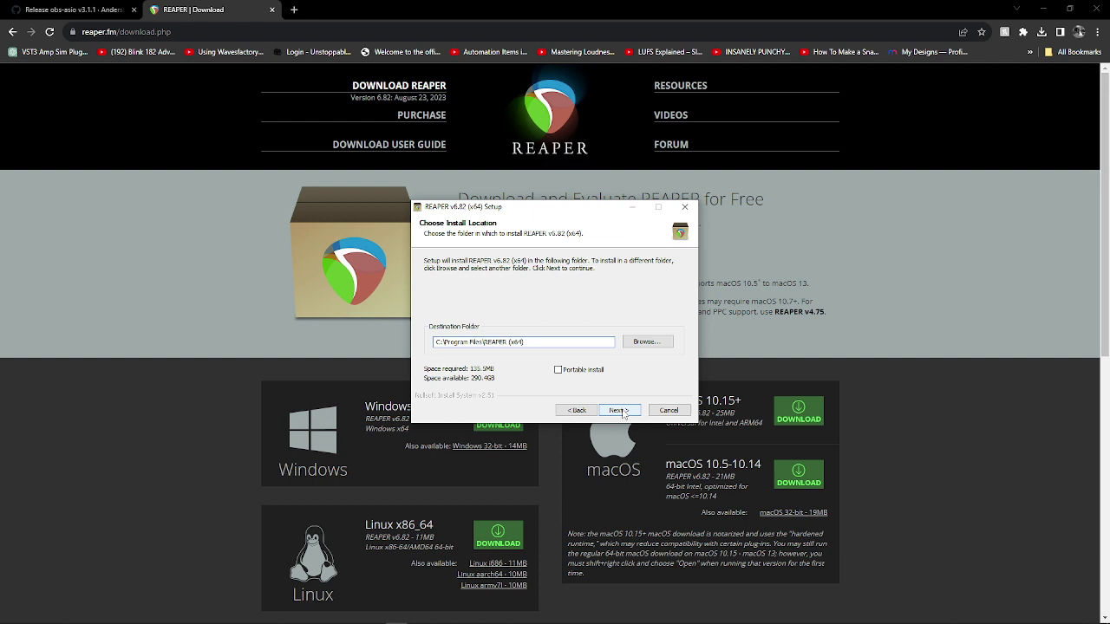
left_click(621, 411)
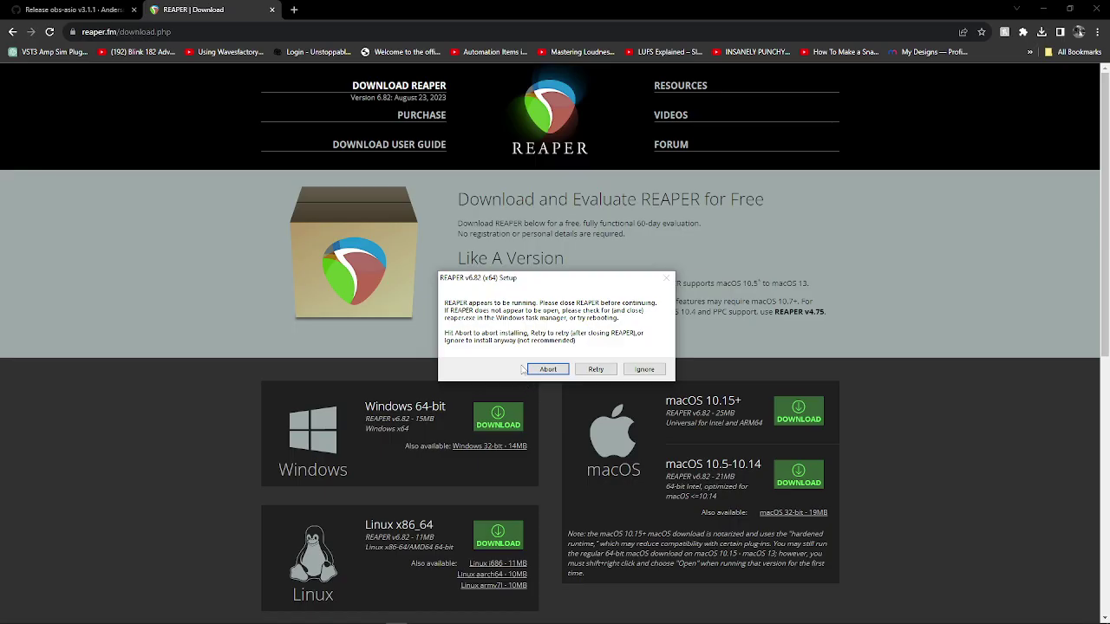
left_click(642, 370)
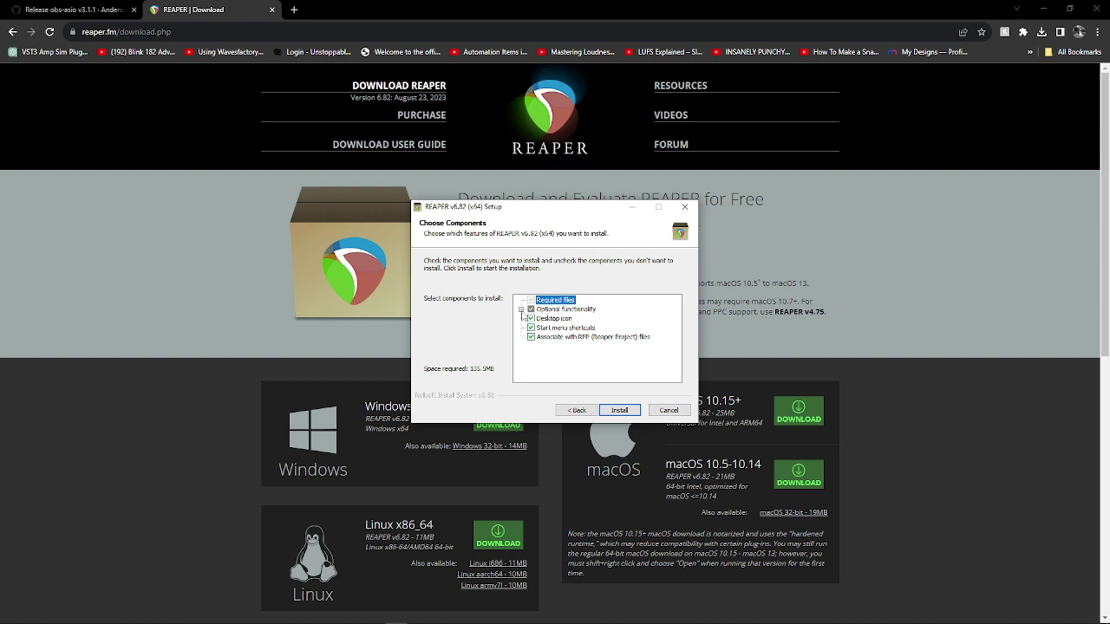
Expand Optional functionality to find the ReaRoute ASIO driver, then cancel the installer.
left_click(521, 310)
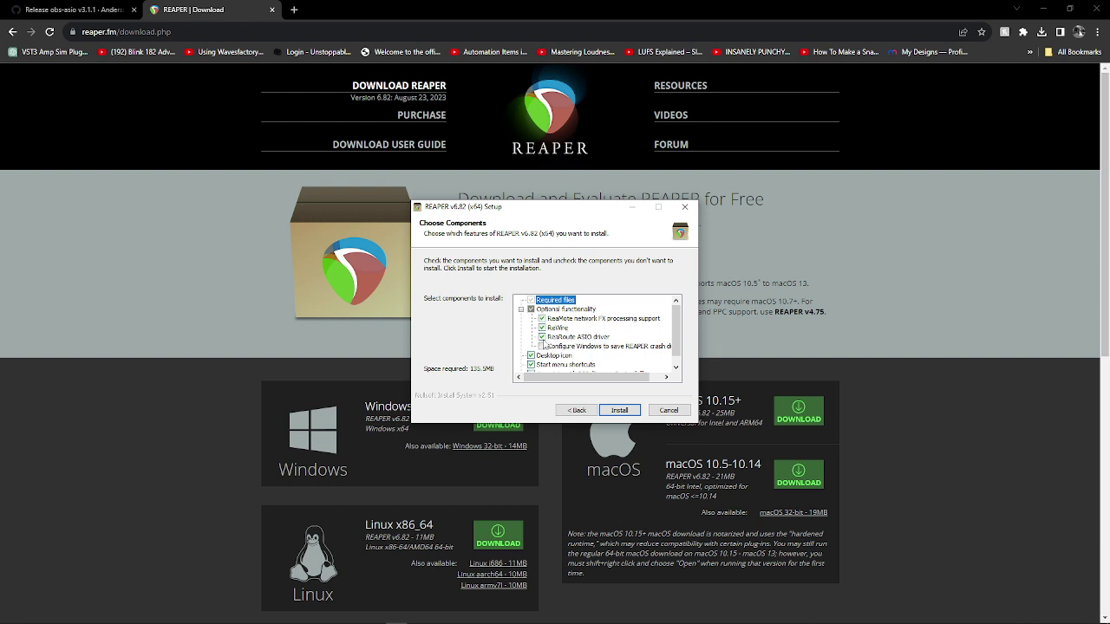
left_click(543, 340)
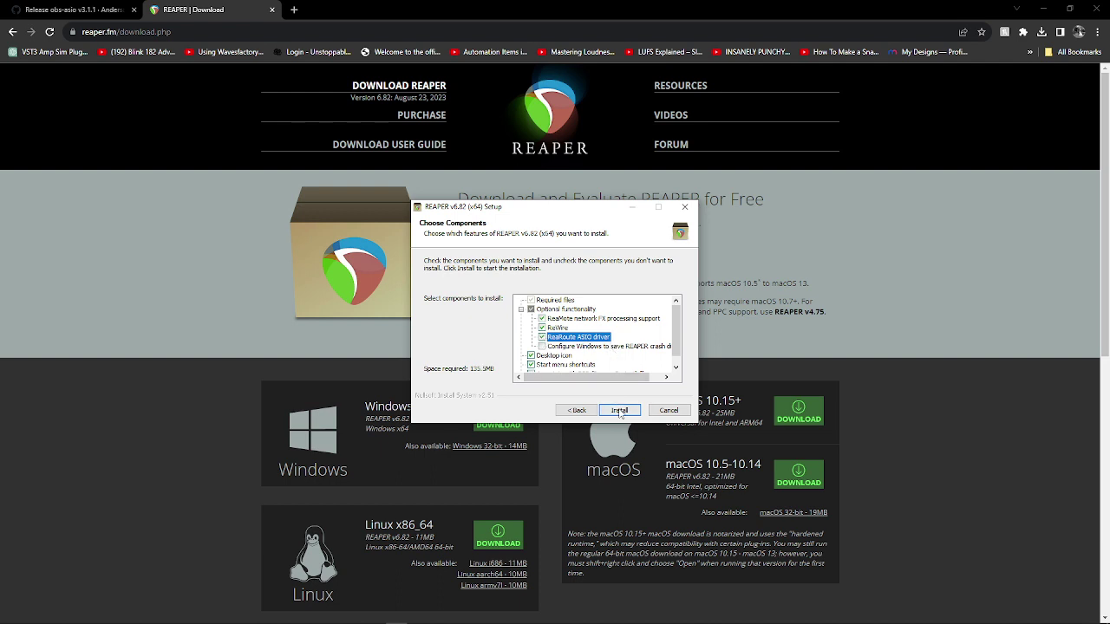
left_click(669, 411)
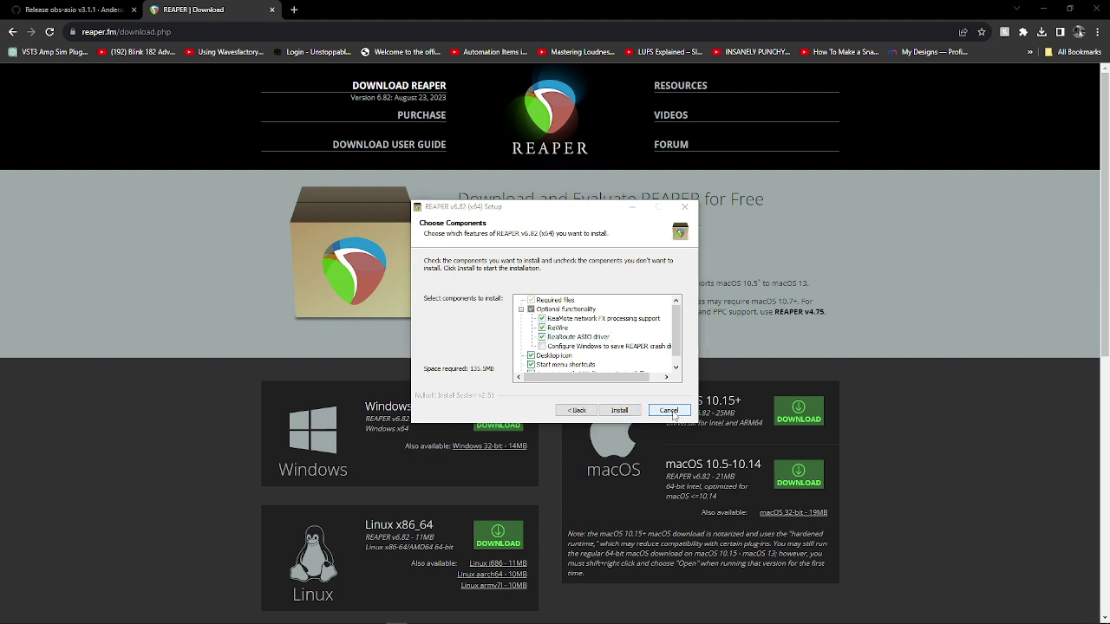
left_click(592, 358)
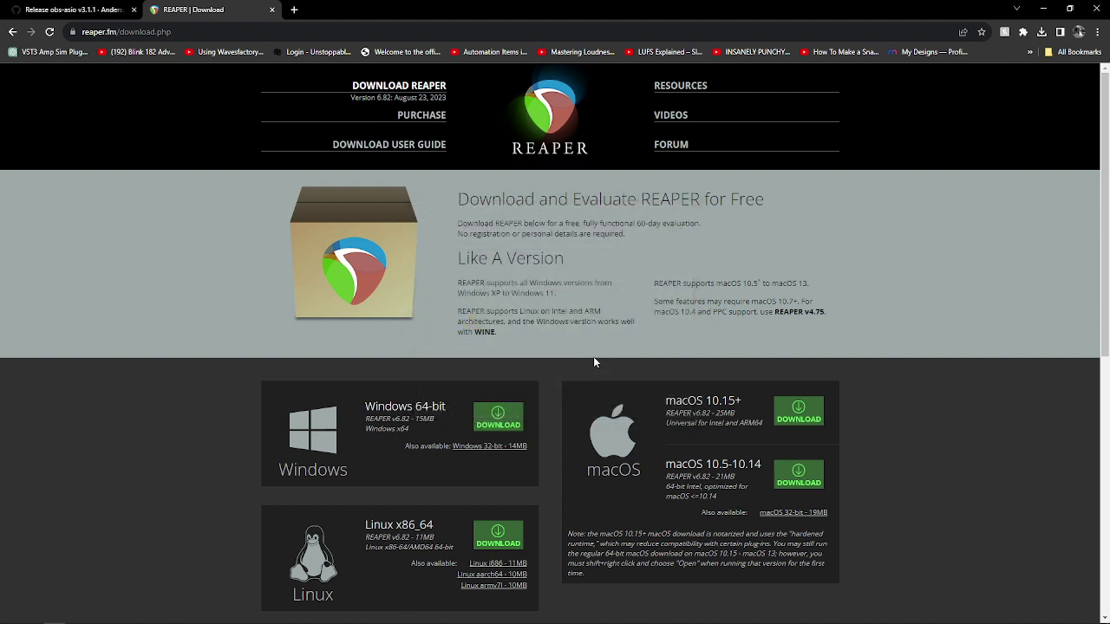
Scroll to the obs-asio v3.1.1 release Assets list, then minimize the browser.
left_click(82, 10)
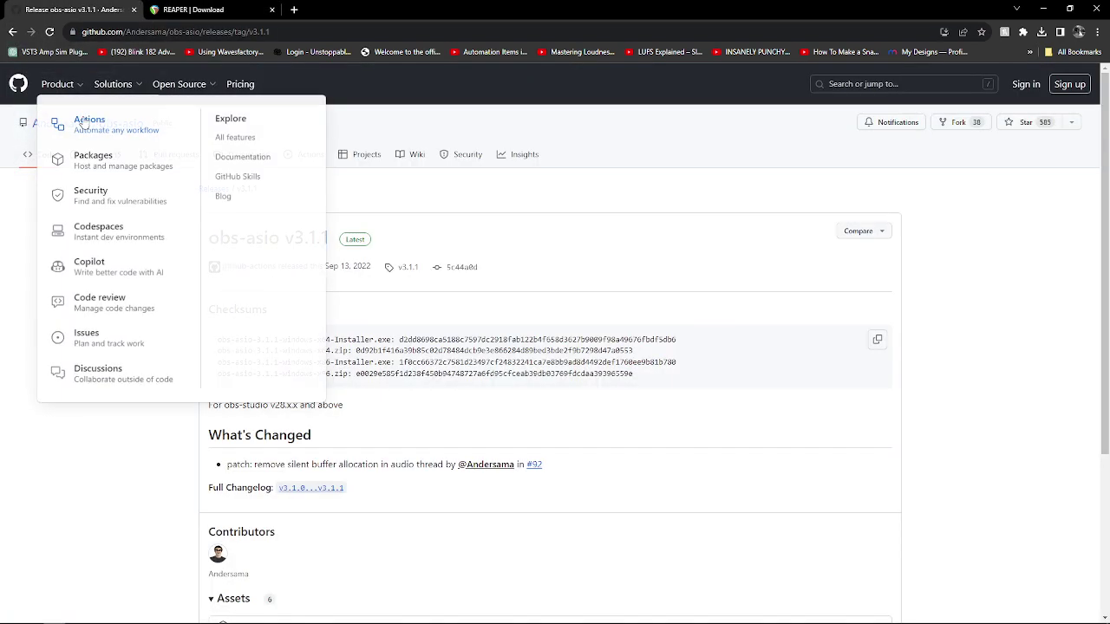
scroll(366, 434, "down", 1)
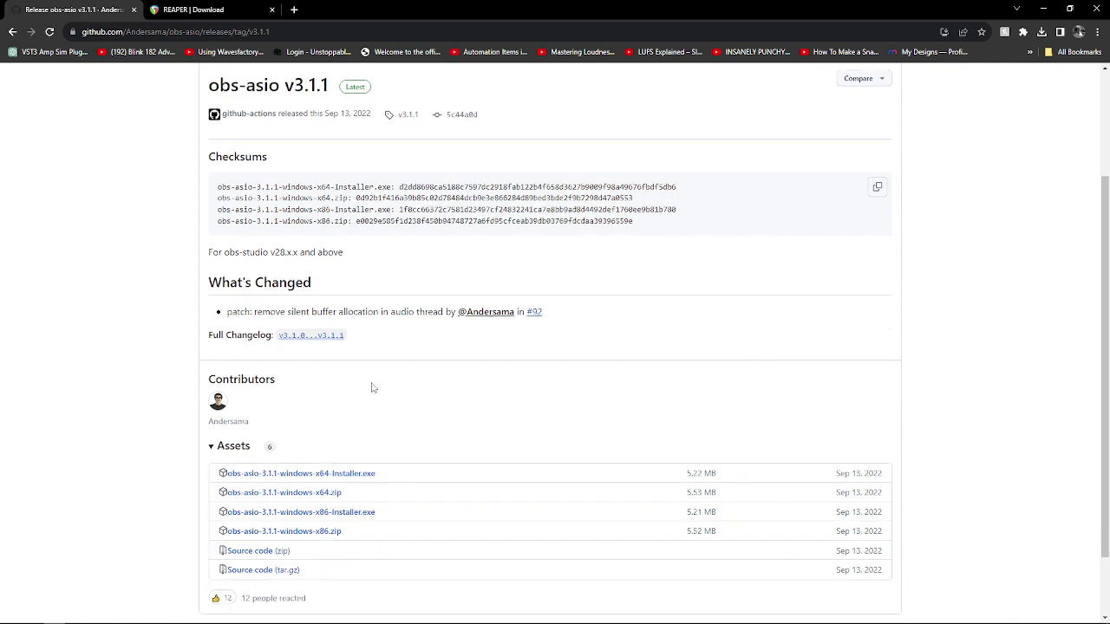
scroll(372, 389, "down", 1)
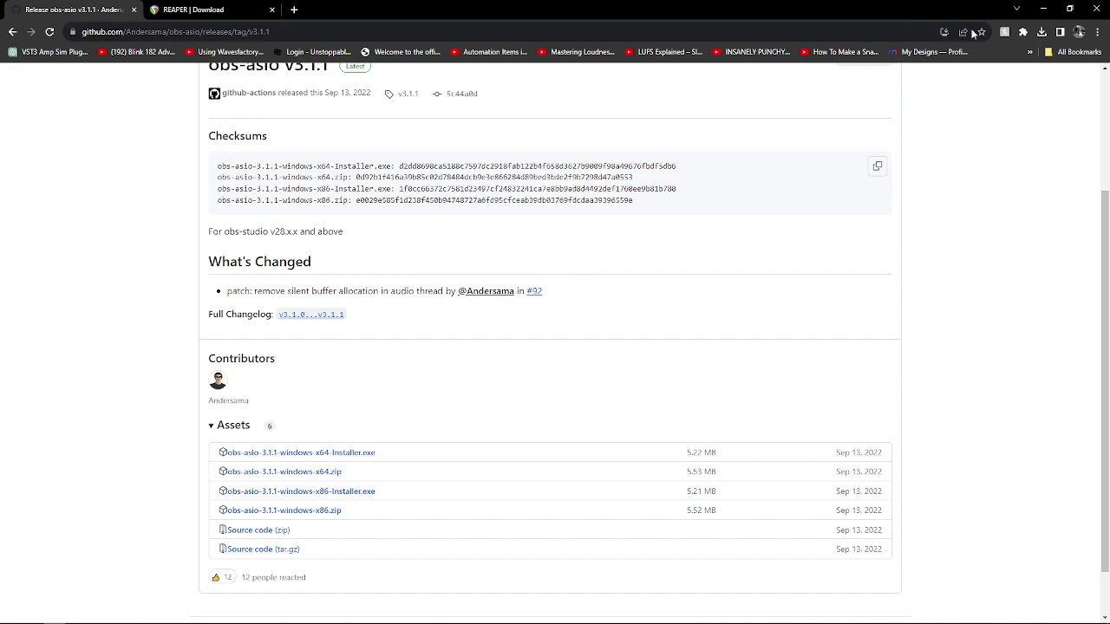
left_click(1042, 10)
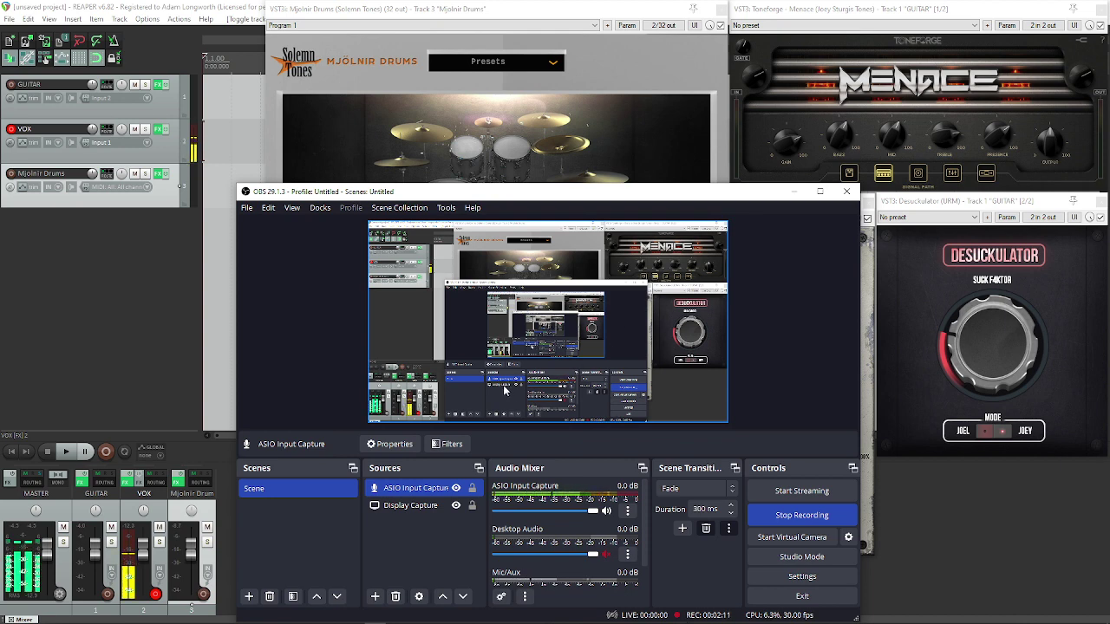
Check the Master track's hardware outputs for ReaRoute 1 / ReaRoute 2, then close the routing window.
left_click(37, 488)
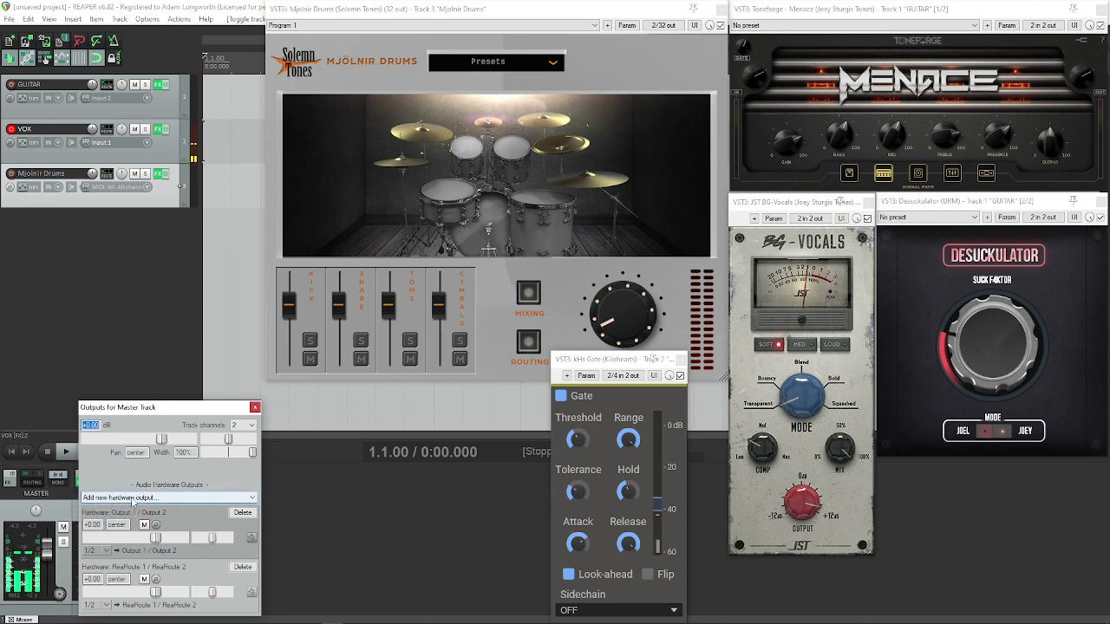
left_click(119, 499)
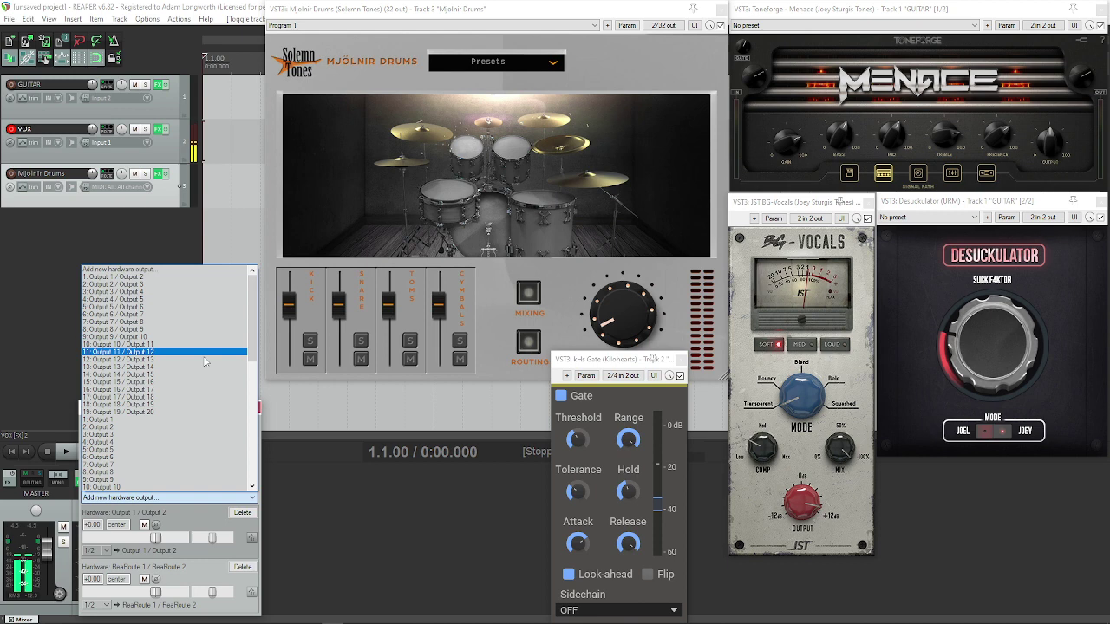
scroll(203, 378, "down", 13)
scroll(203, 378, "up", 2)
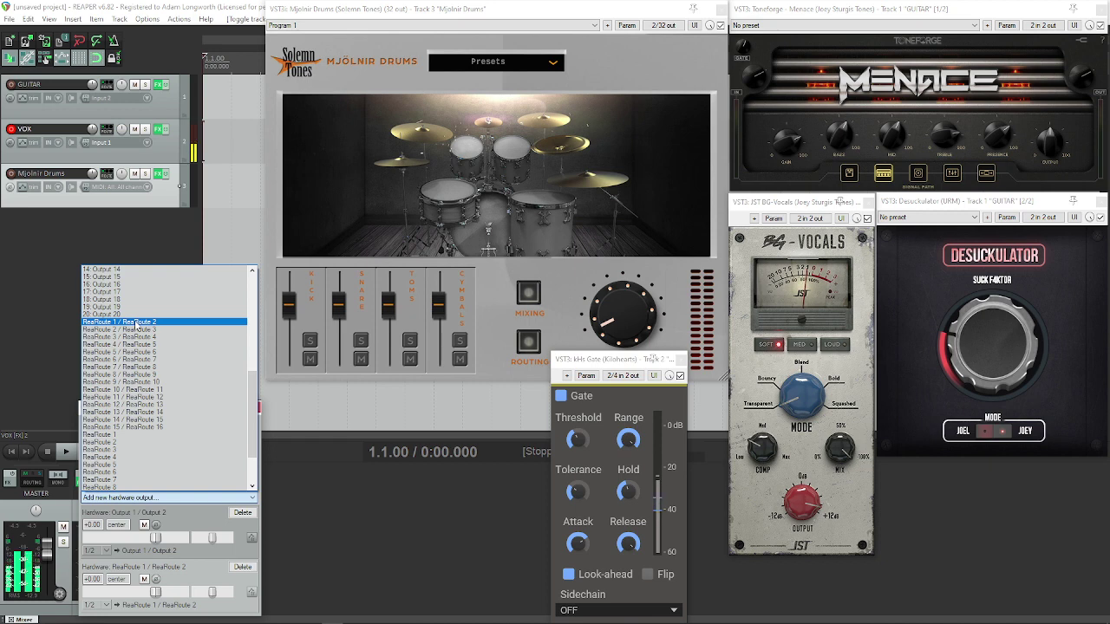
left_click(45, 352)
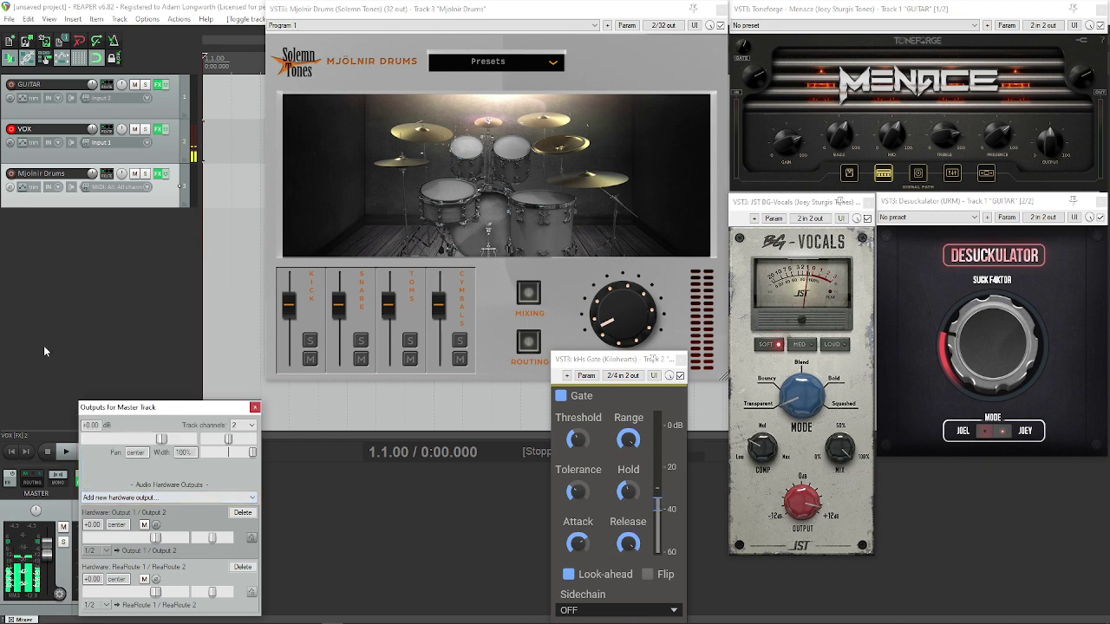
left_click(253, 406)
Bring OBS forward, move its window up, and add an ASIO Input Capture source to the scene.
mouse_move(330, 618)
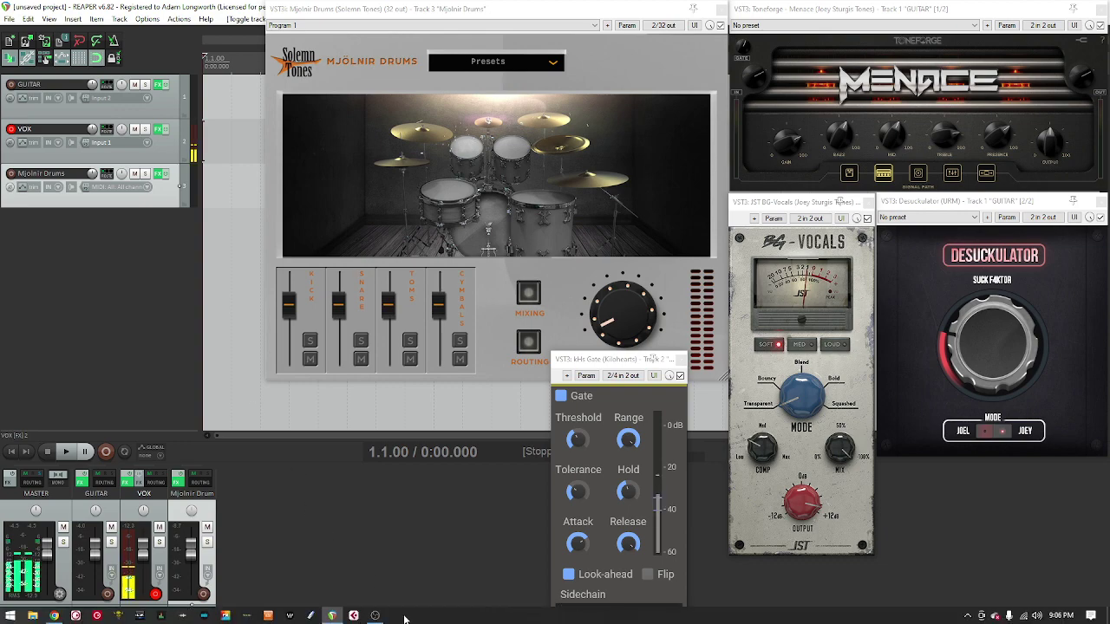
left_click(375, 616)
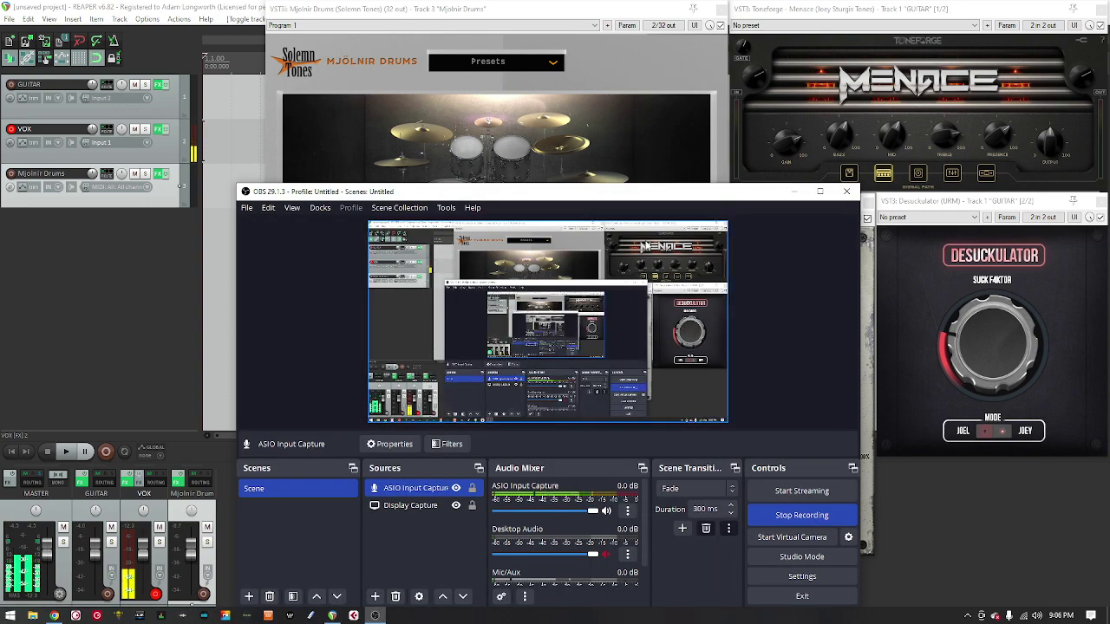
left_click_drag(619, 198, 628, 104)
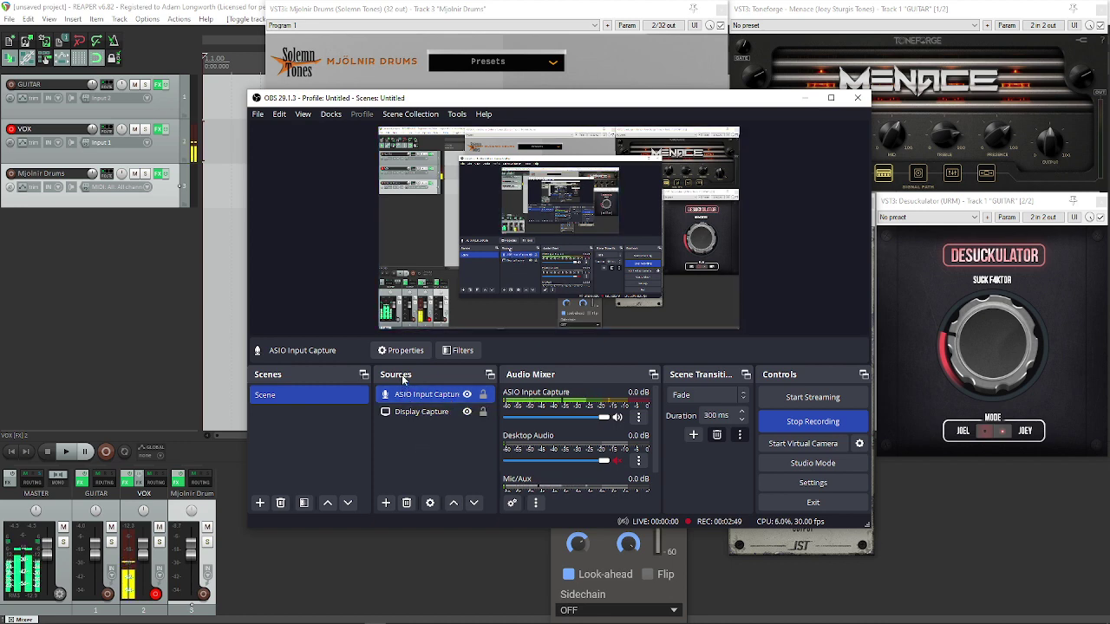
right_click(432, 442)
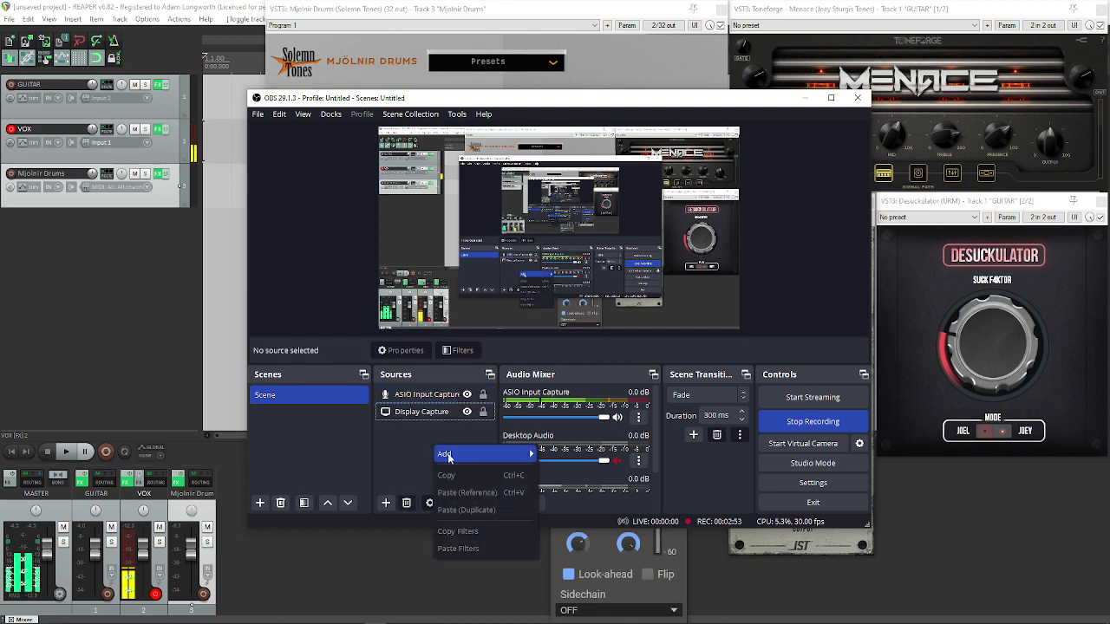
mouse_move(449, 457)
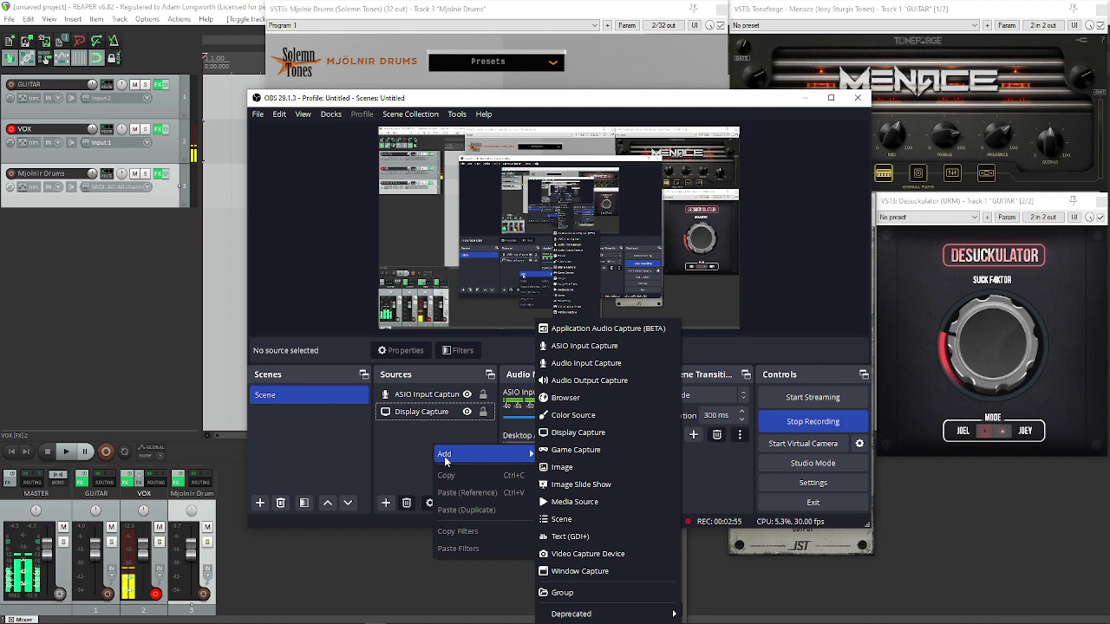
left_click(587, 351)
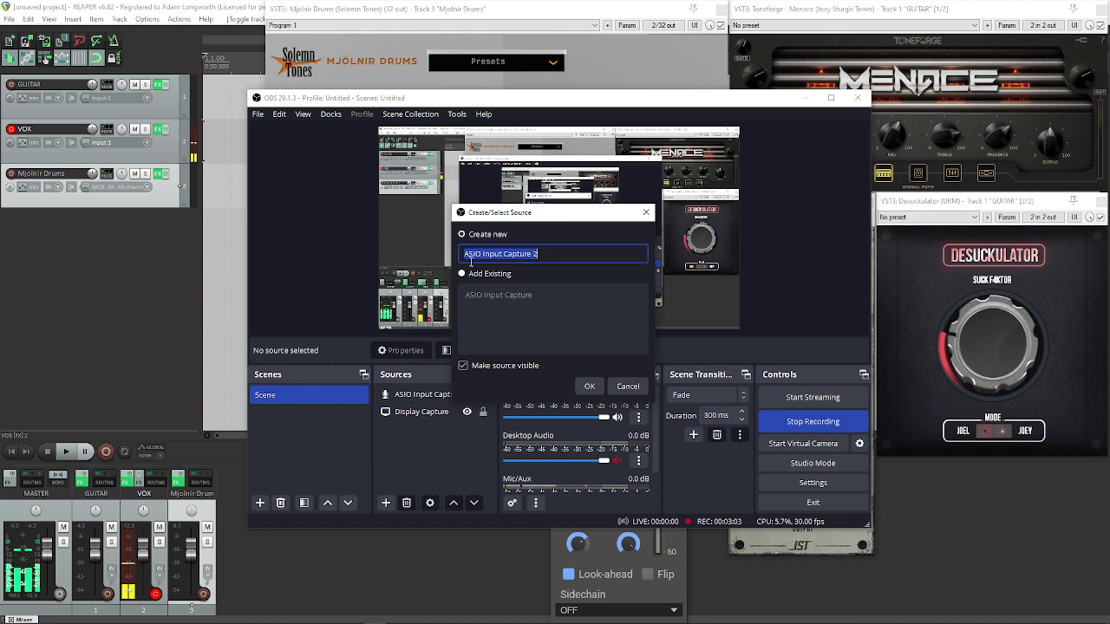
Keep the name 'ASIO Input Capture 2' and choose ReaRoute ASIO (x64) as its device.
left_click(588, 386)
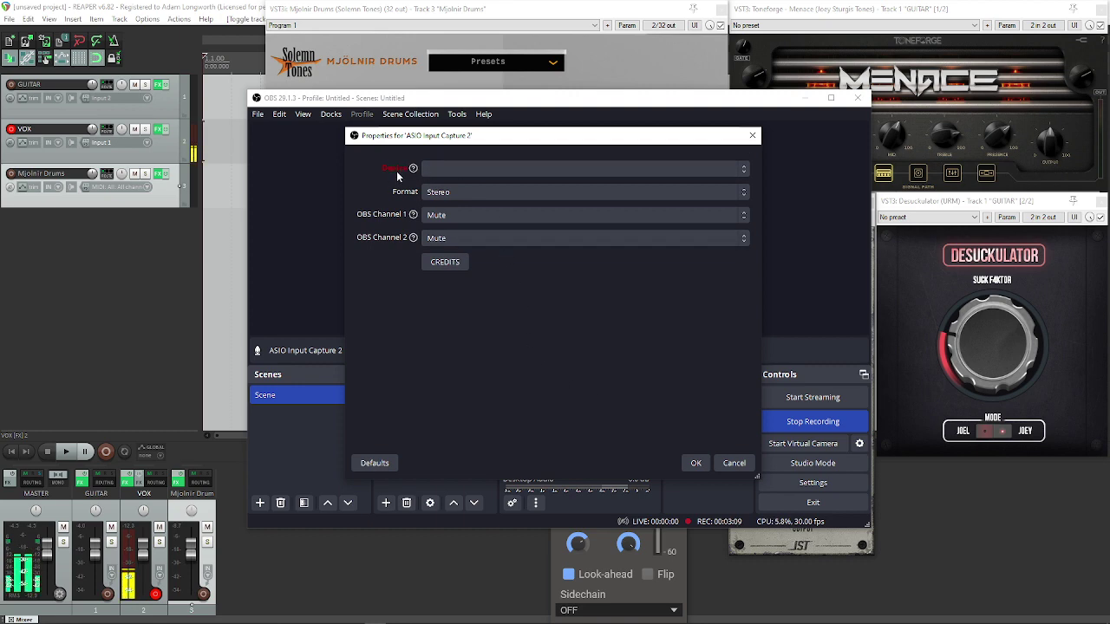
left_click(449, 169)
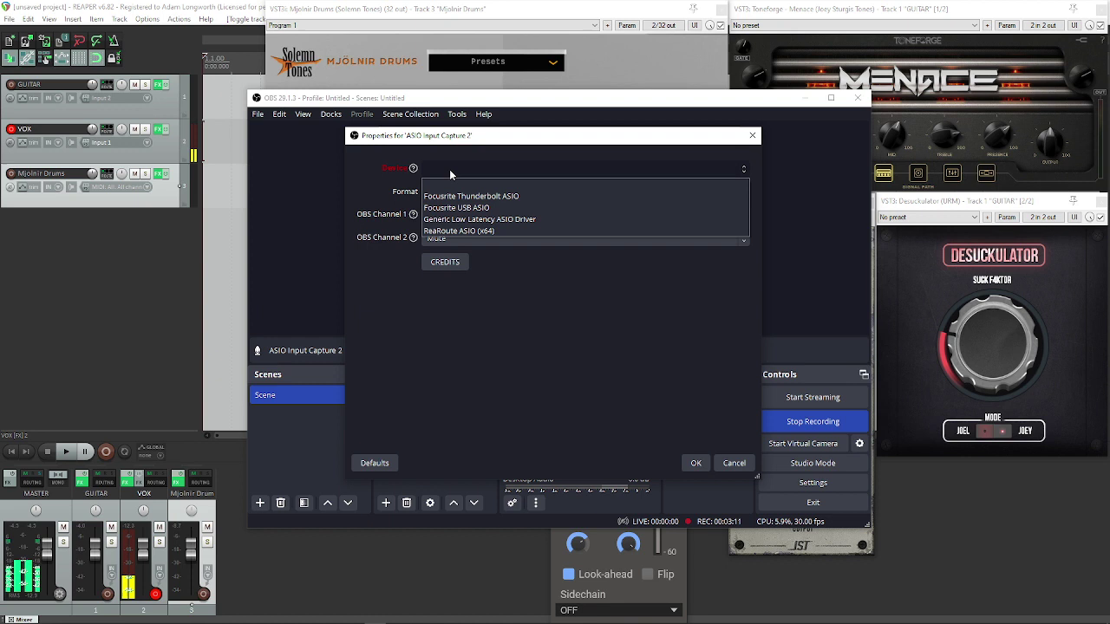
left_click(480, 230)
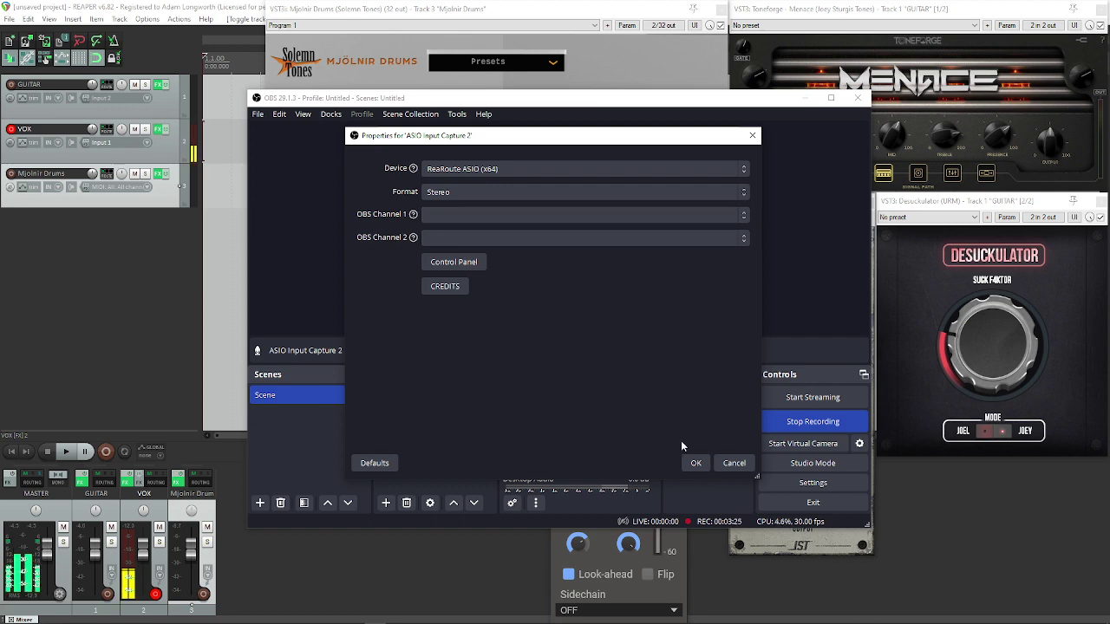
Map ASIO Input Capture 2's channels 1 and 2 to ReaRoute CLIENT 1 and CLIENT 2.
left_click(695, 464)
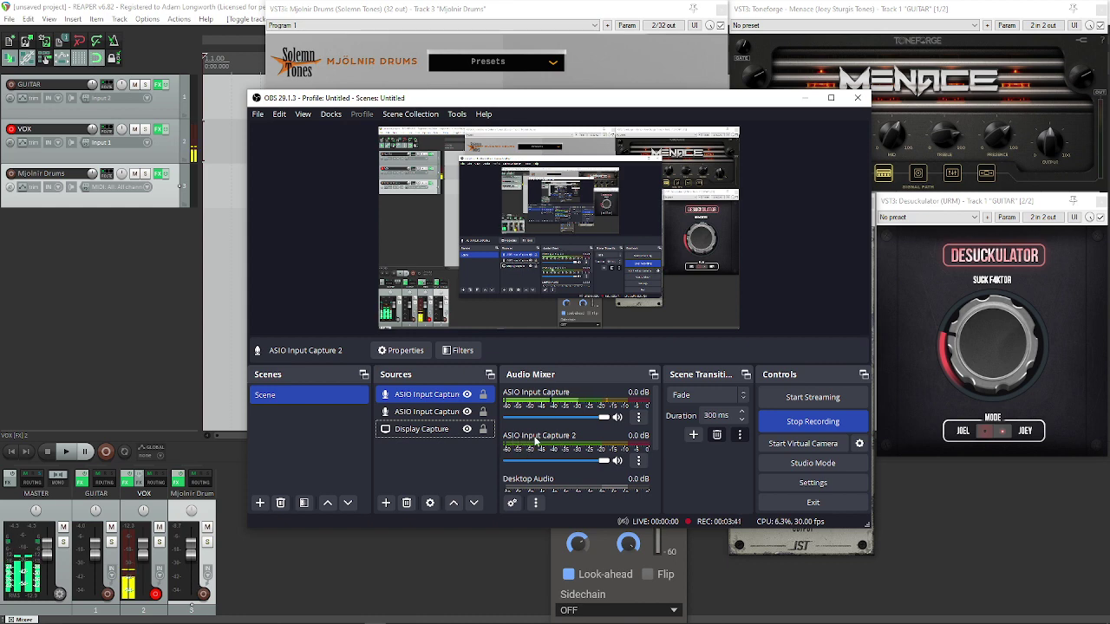
left_click(639, 461)
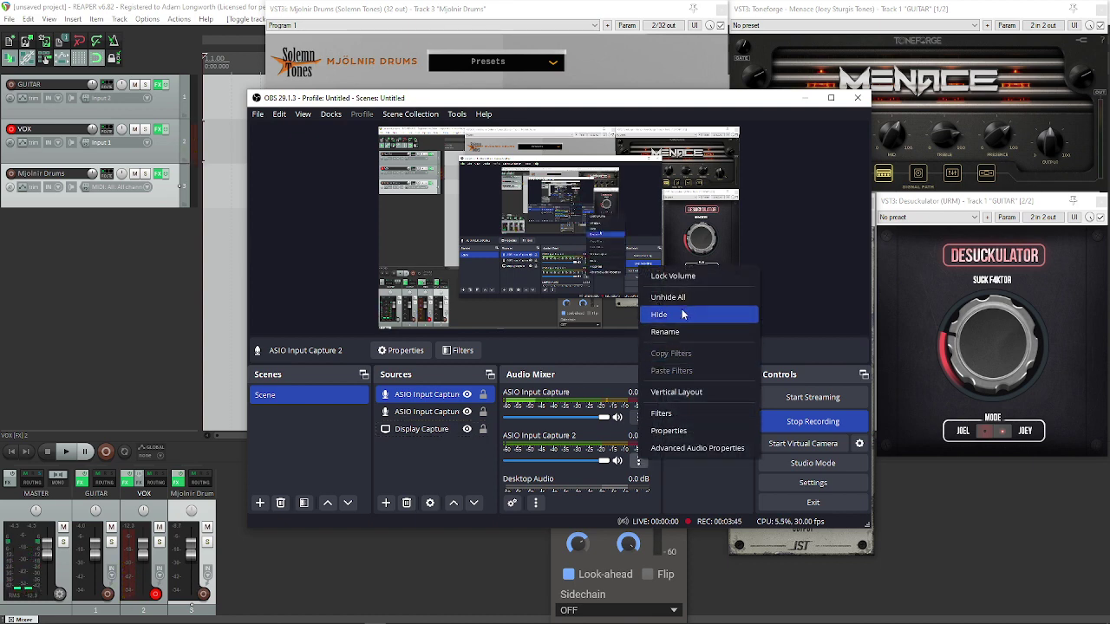
left_click(674, 431)
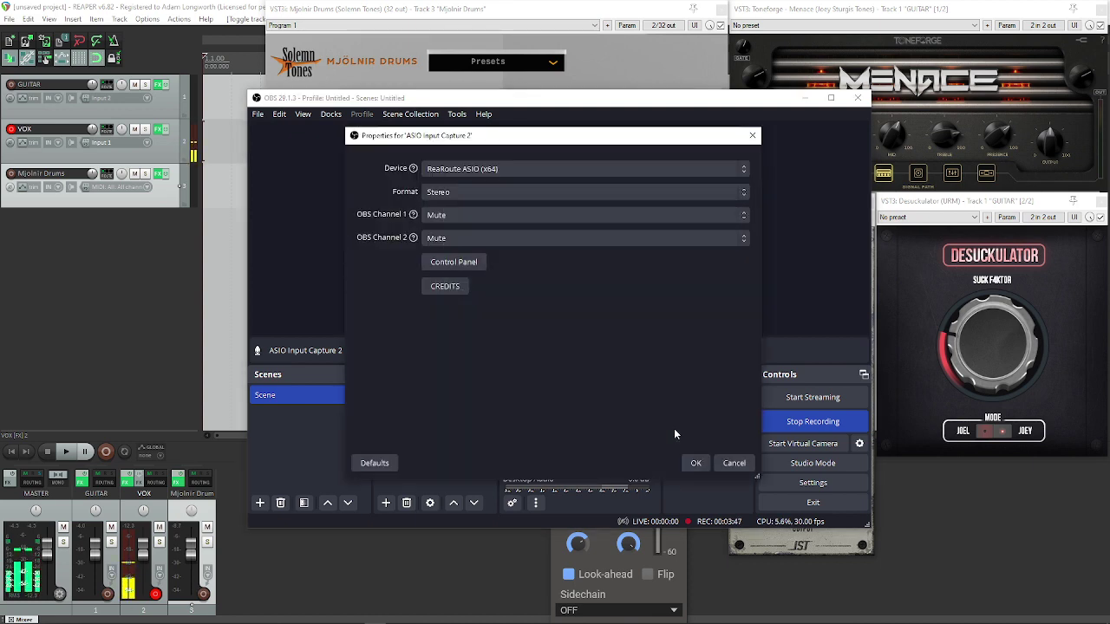
left_click(458, 215)
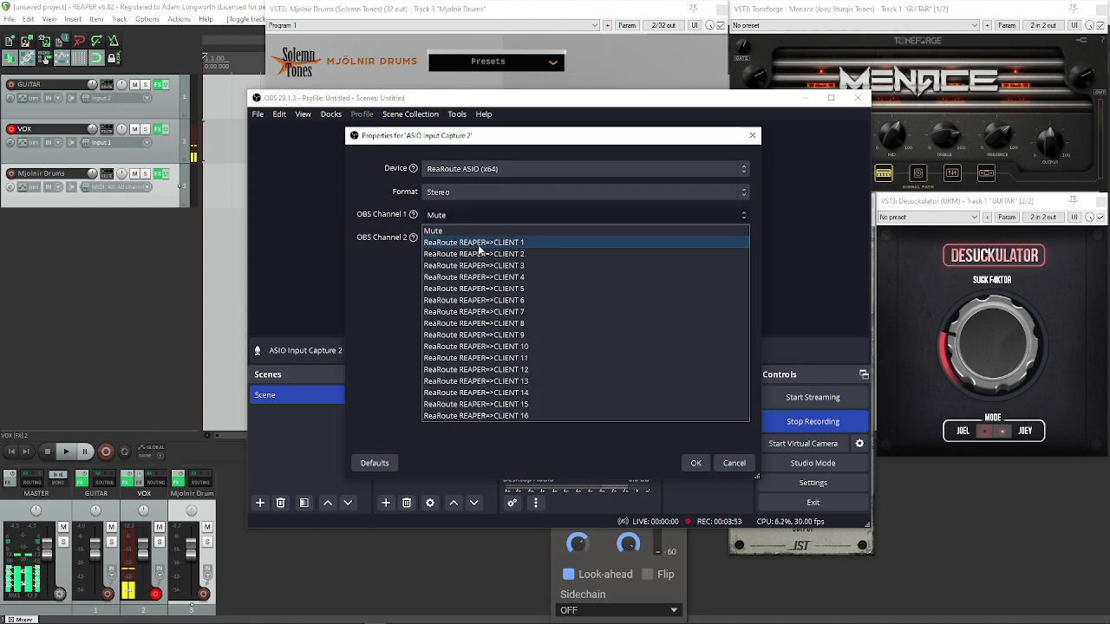
left_click(478, 246)
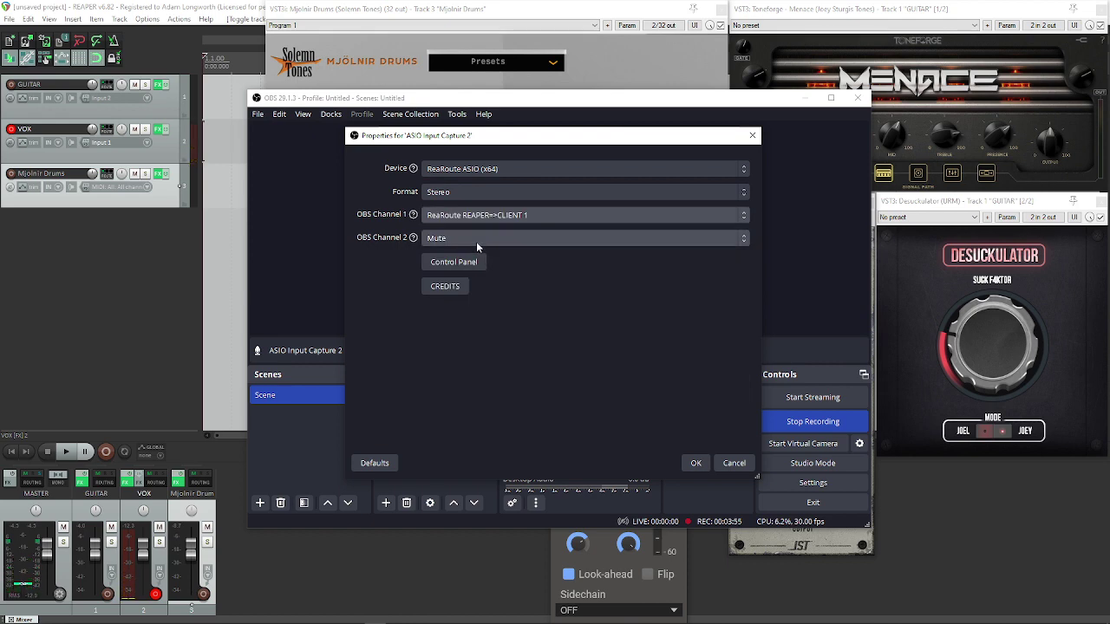
left_click(476, 241)
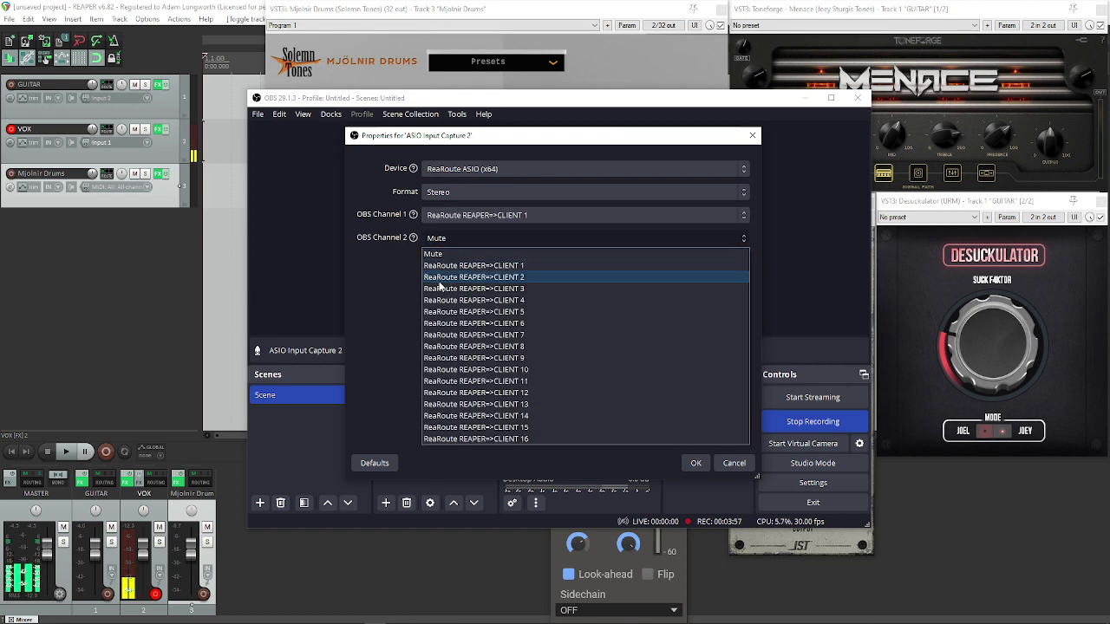
left_click(480, 278)
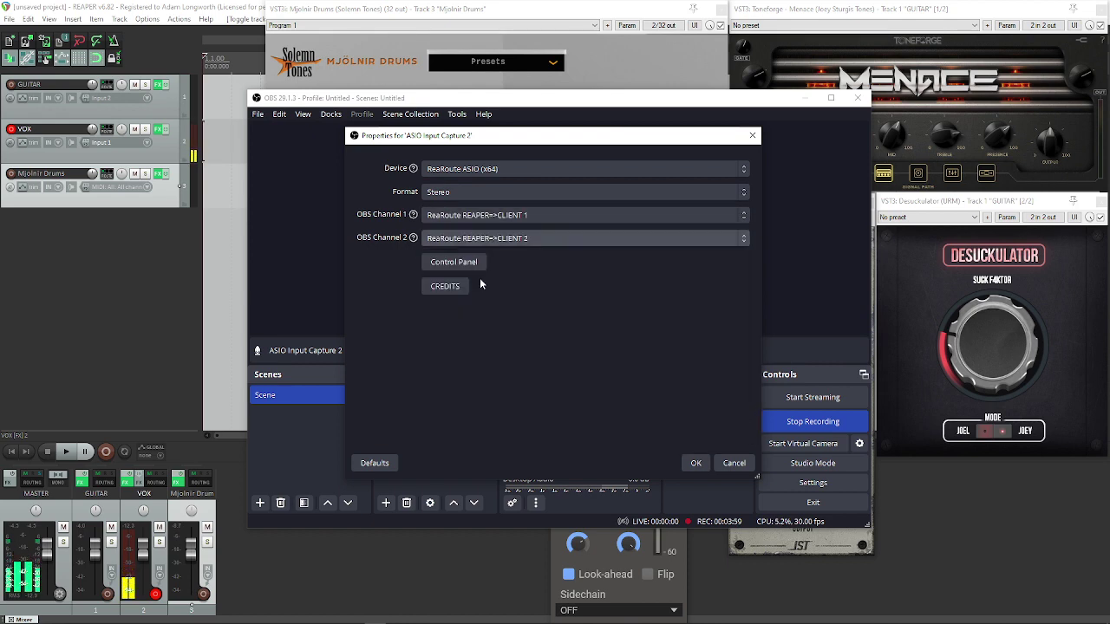
left_click(695, 463)
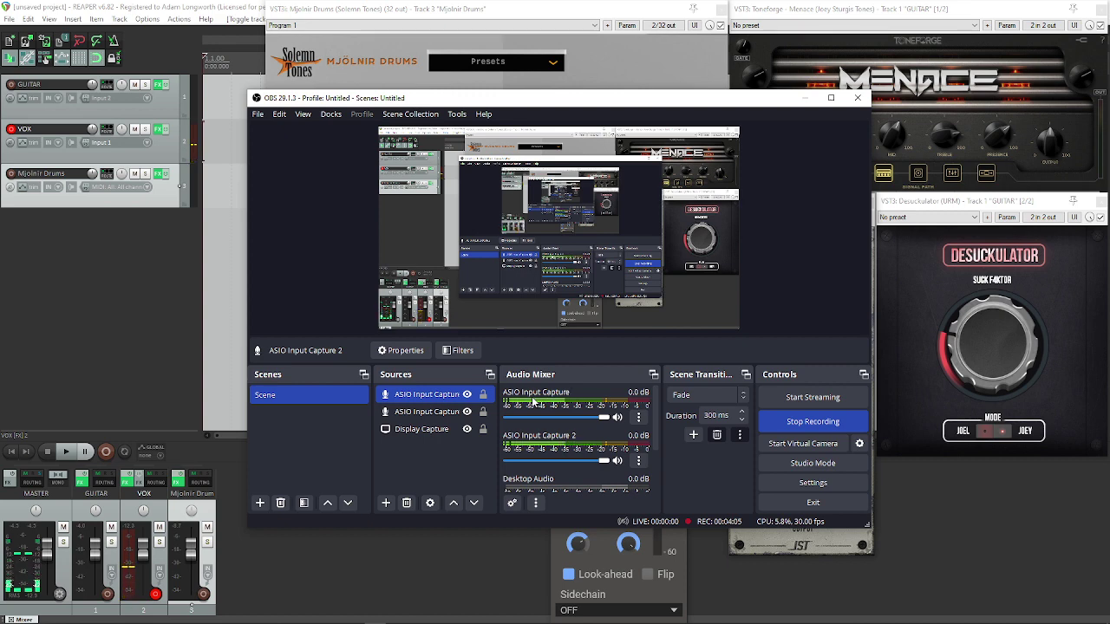
Remove the ASIO Input Capture 2 source and confirm the deletion.
right_click(441, 395)
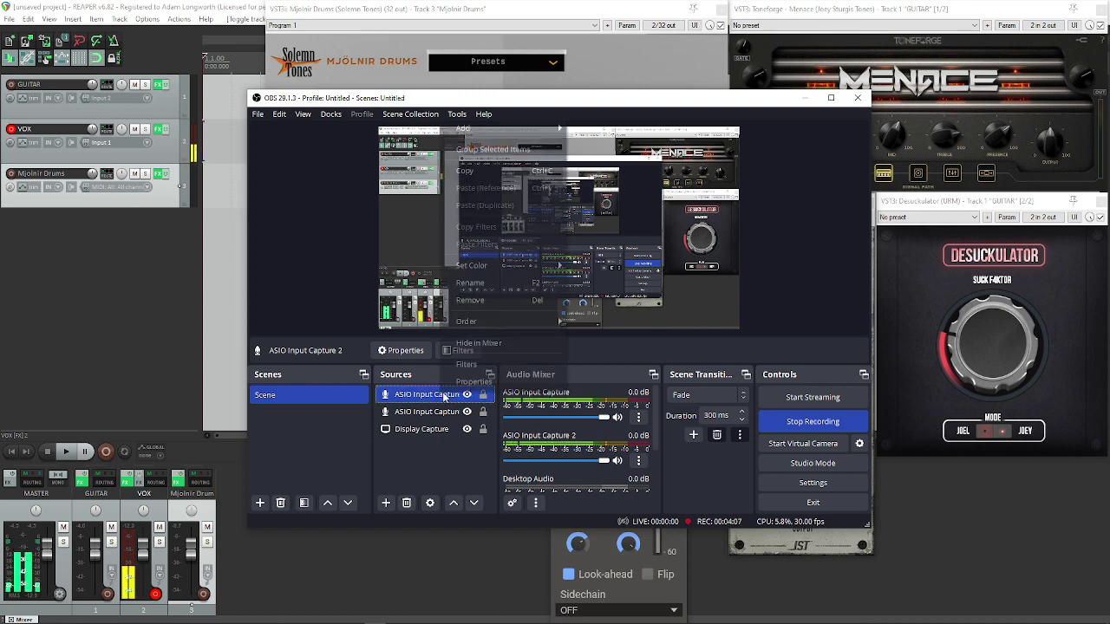
left_click(494, 301)
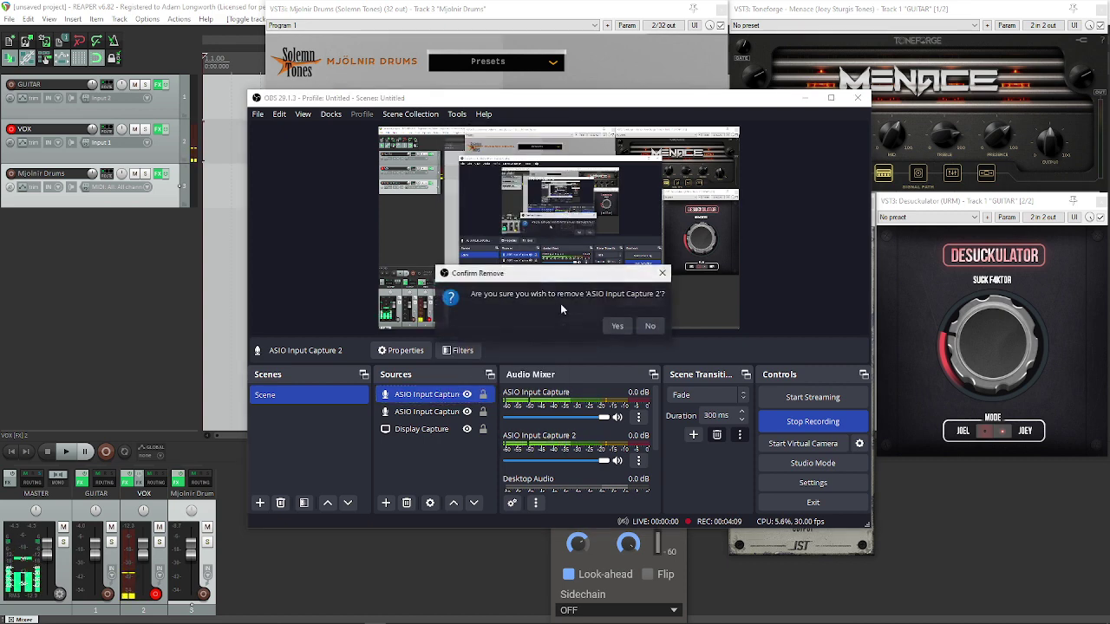
left_click(612, 324)
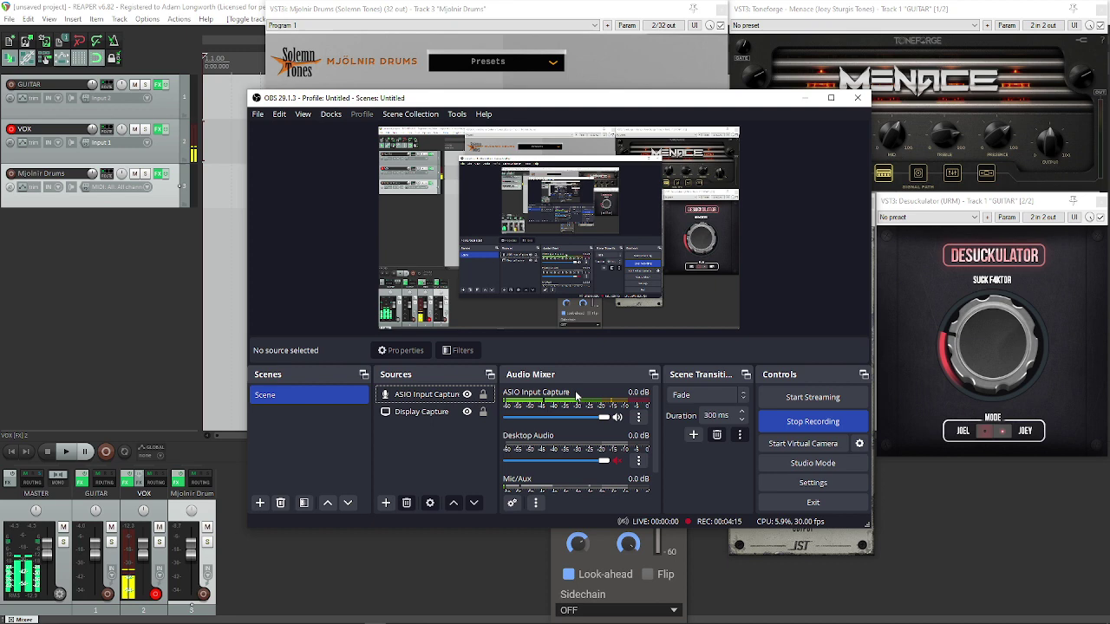
scroll(556, 451, "down", 1)
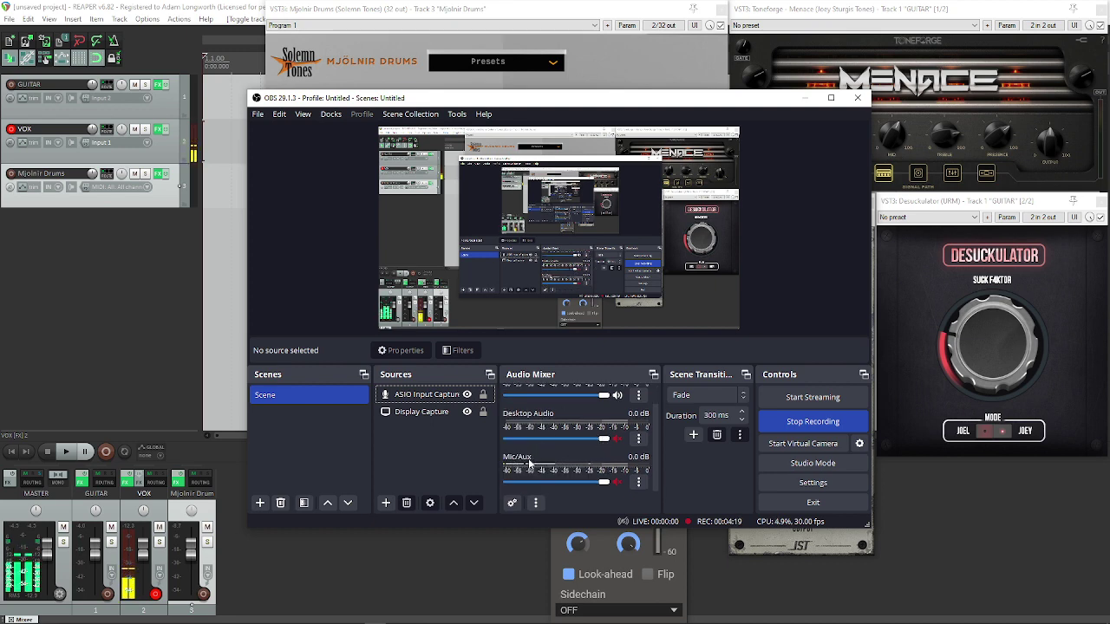
scroll(601, 455, "up", 1)
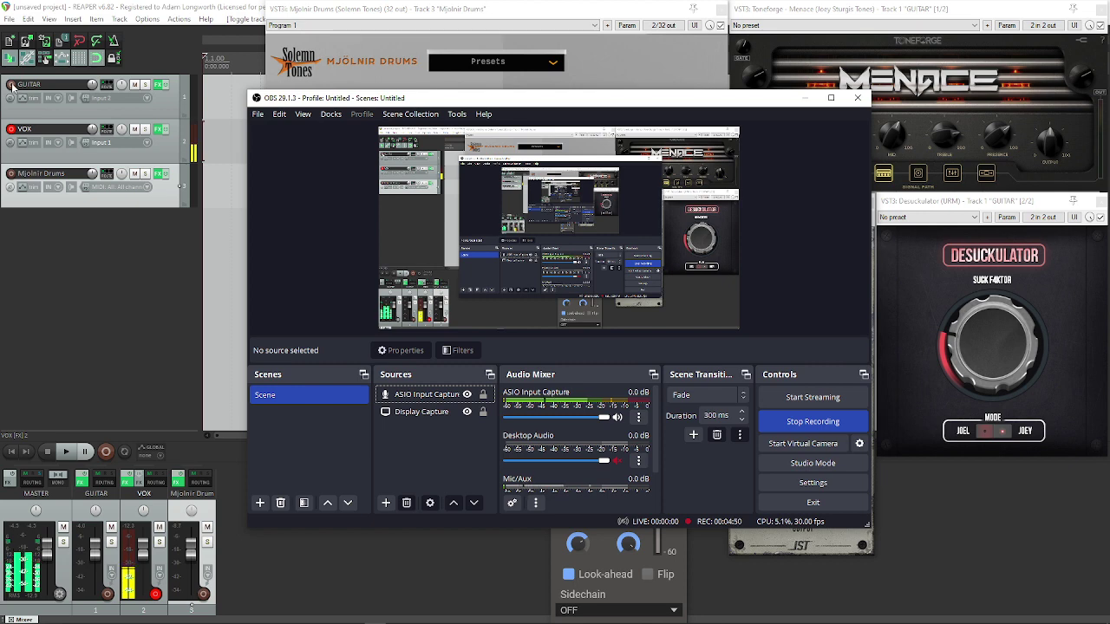
Record-arm the Mjolnir Drums track, then switch the arm to VOX, checking OBS between.
left_click(11, 174)
left_click(12, 129)
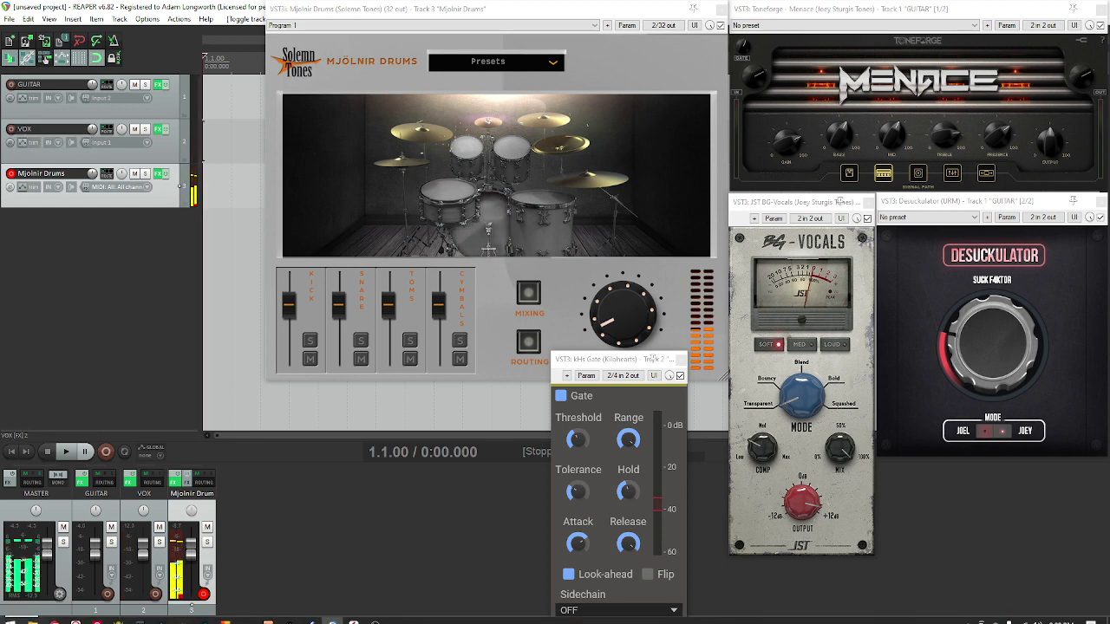
left_click(374, 616)
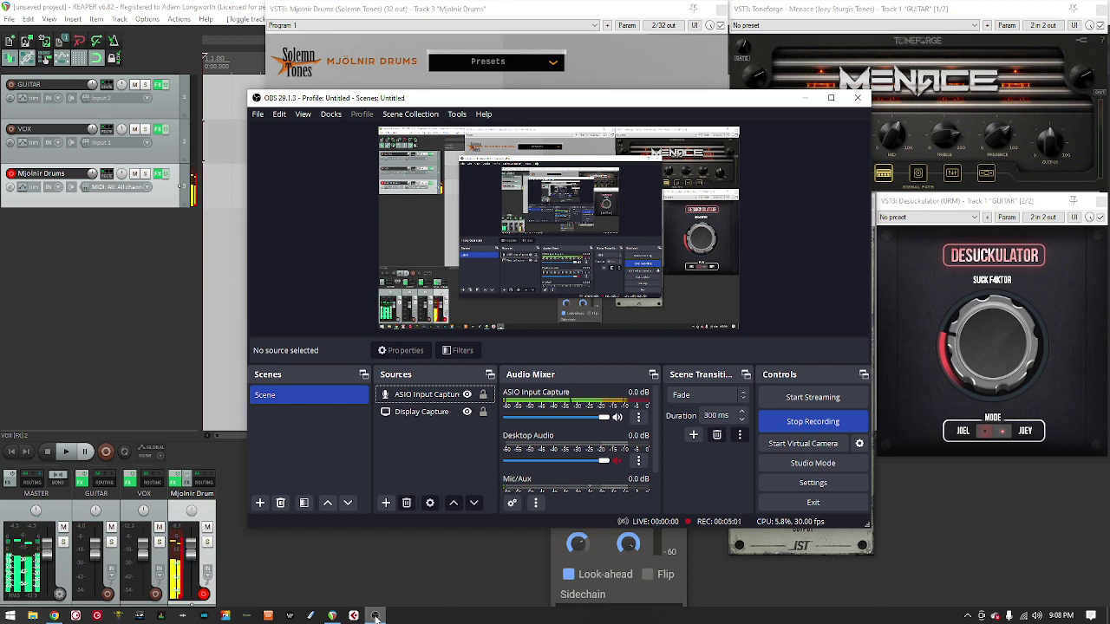
left_click(11, 130)
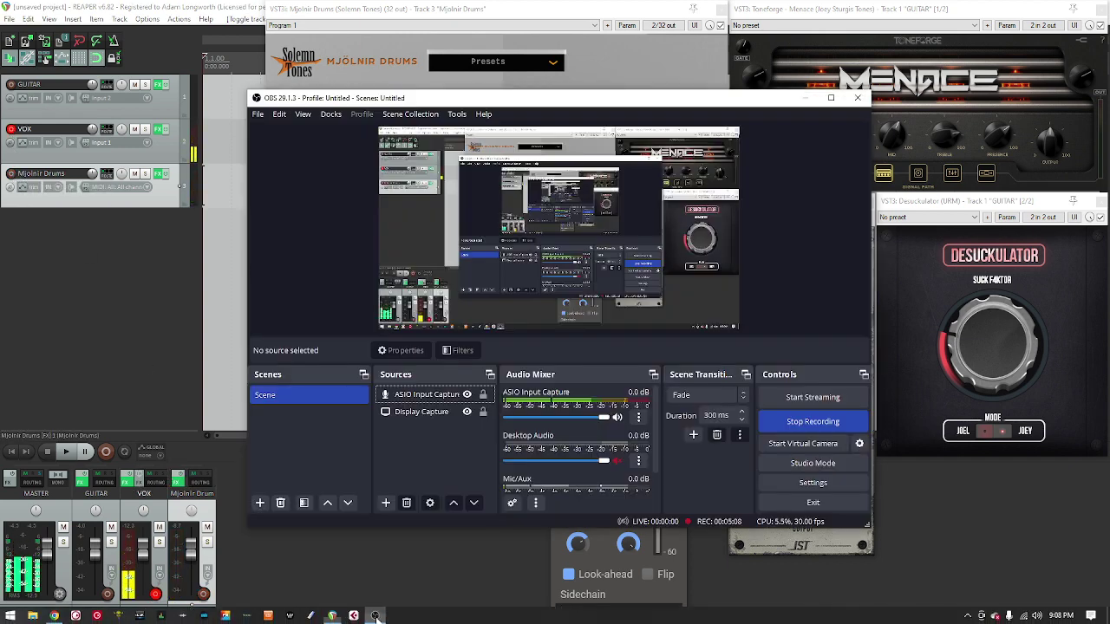
left_click(374, 616)
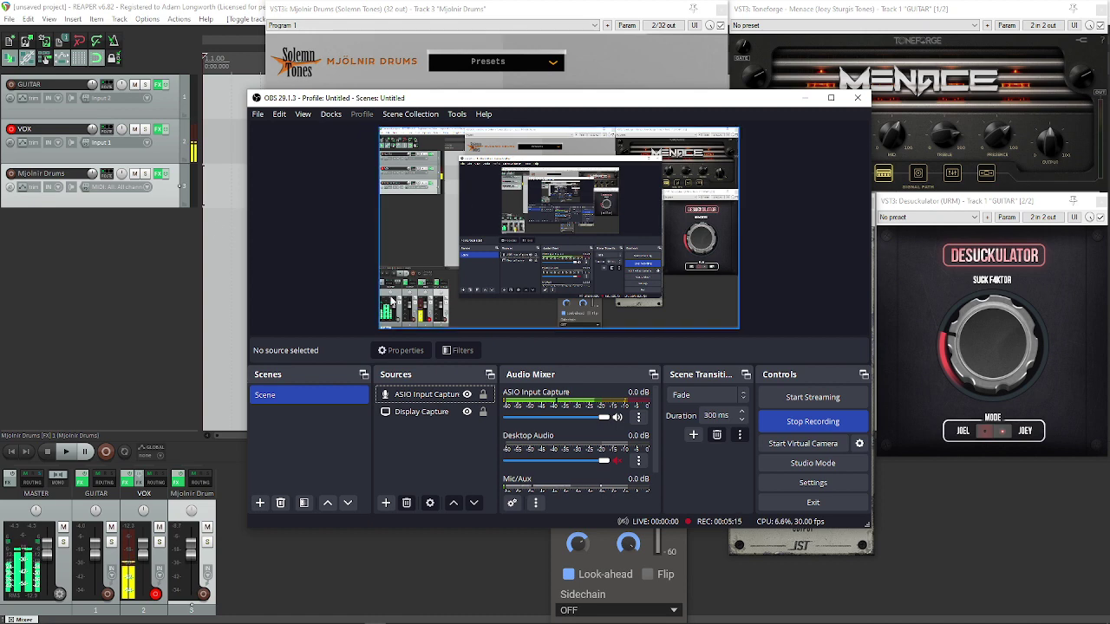
Record-arm the GUITAR track, then move the arm back to VOX, returning to OBS.
left_click(12, 102)
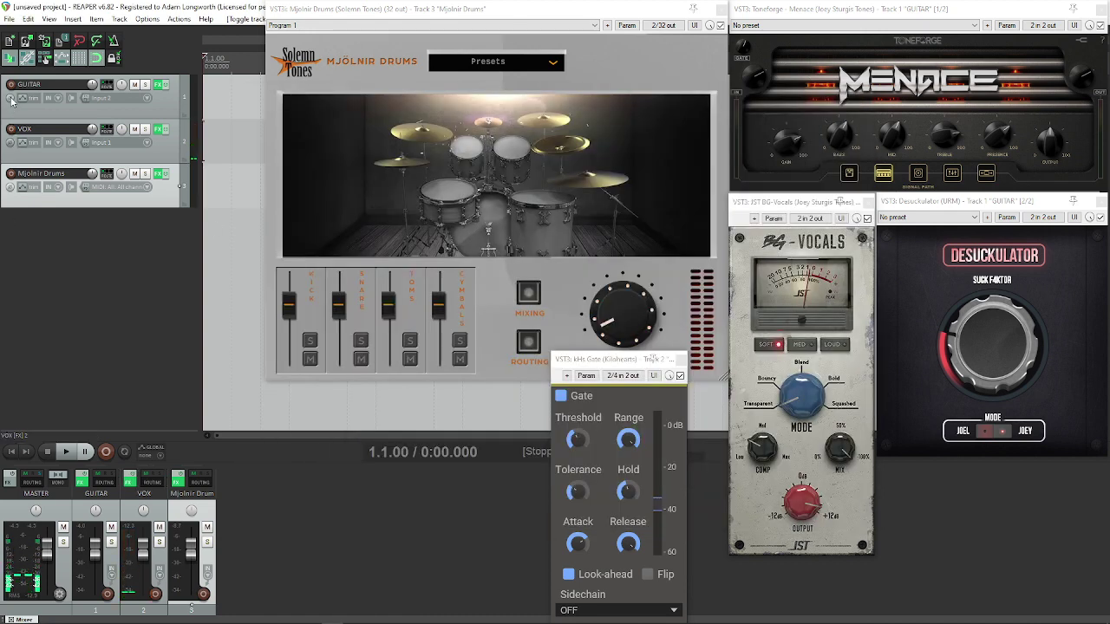
left_click(10, 84)
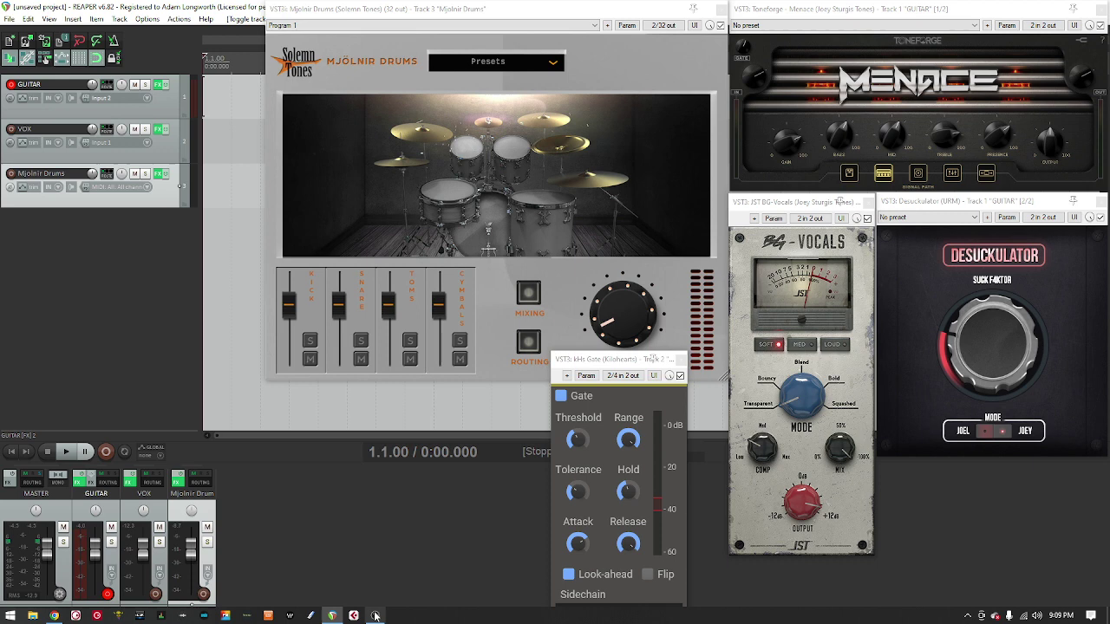
left_click(375, 616)
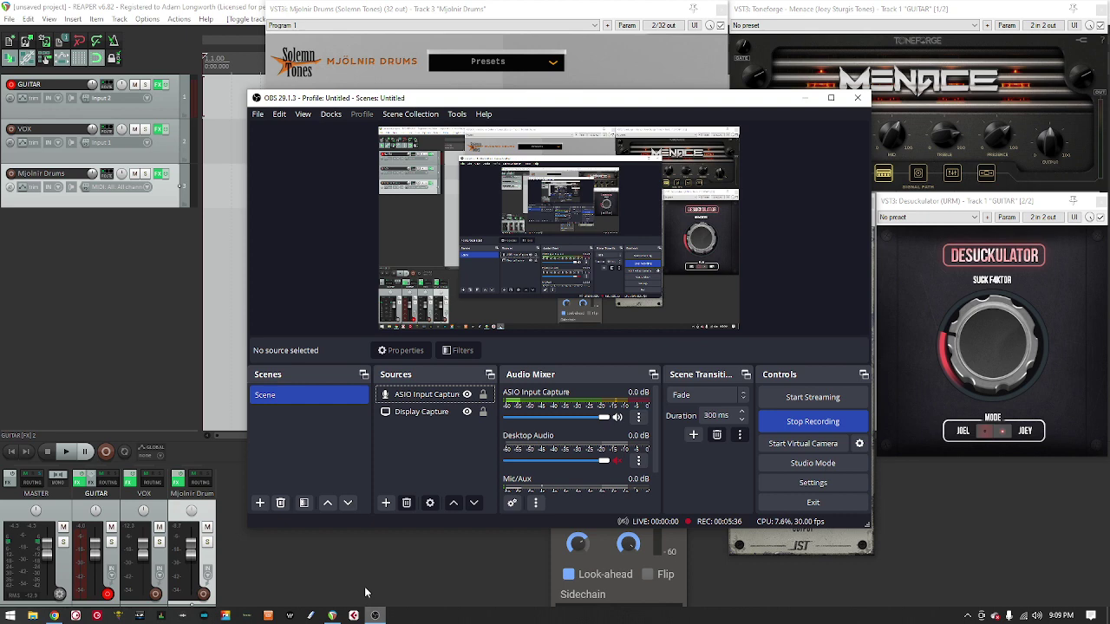
left_click(10, 130)
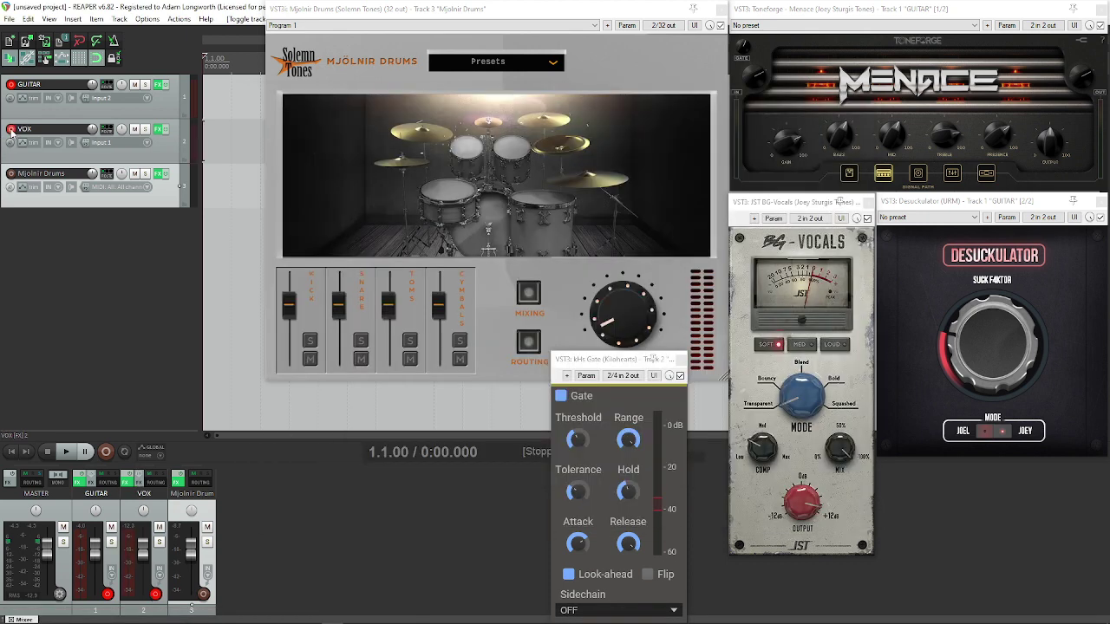
left_click(12, 85)
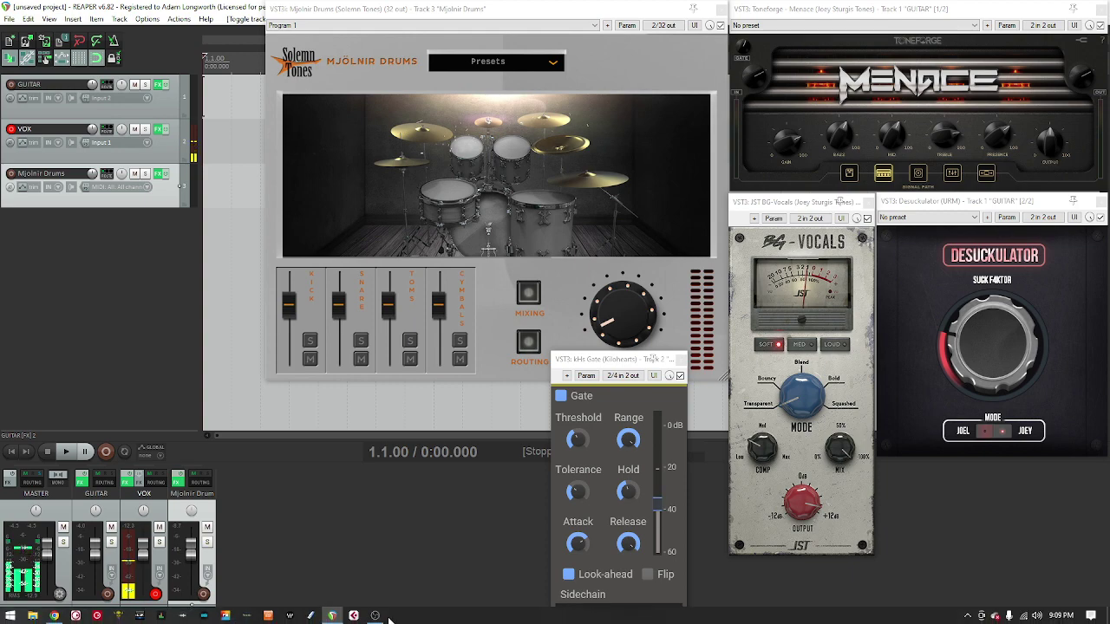
left_click(374, 616)
scroll(575, 463, "down", 1)
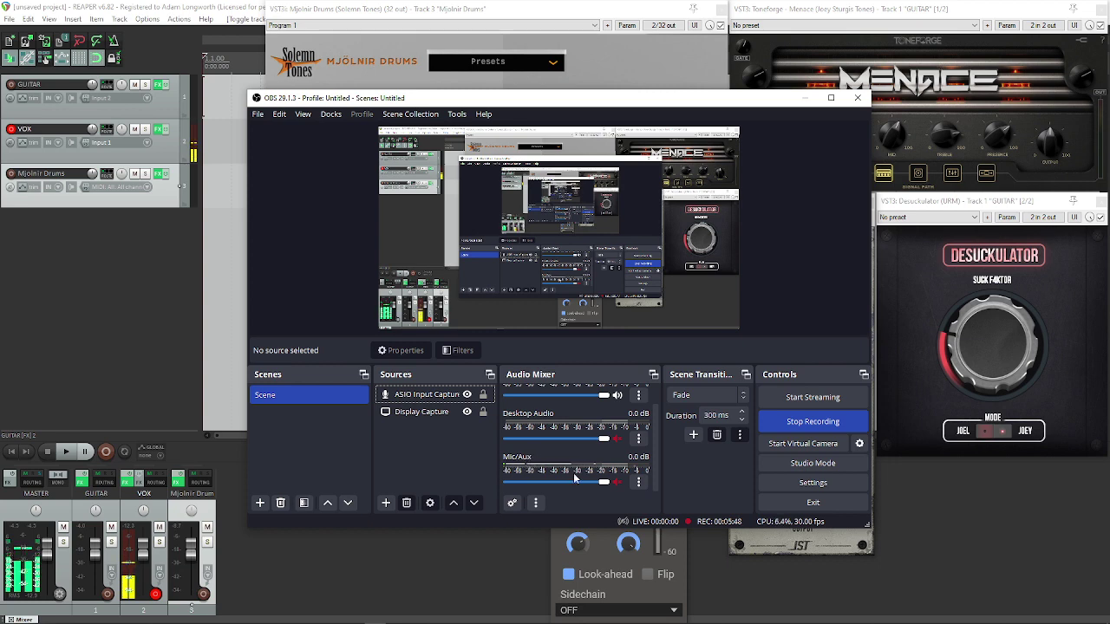
scroll(599, 465, "up", 1)
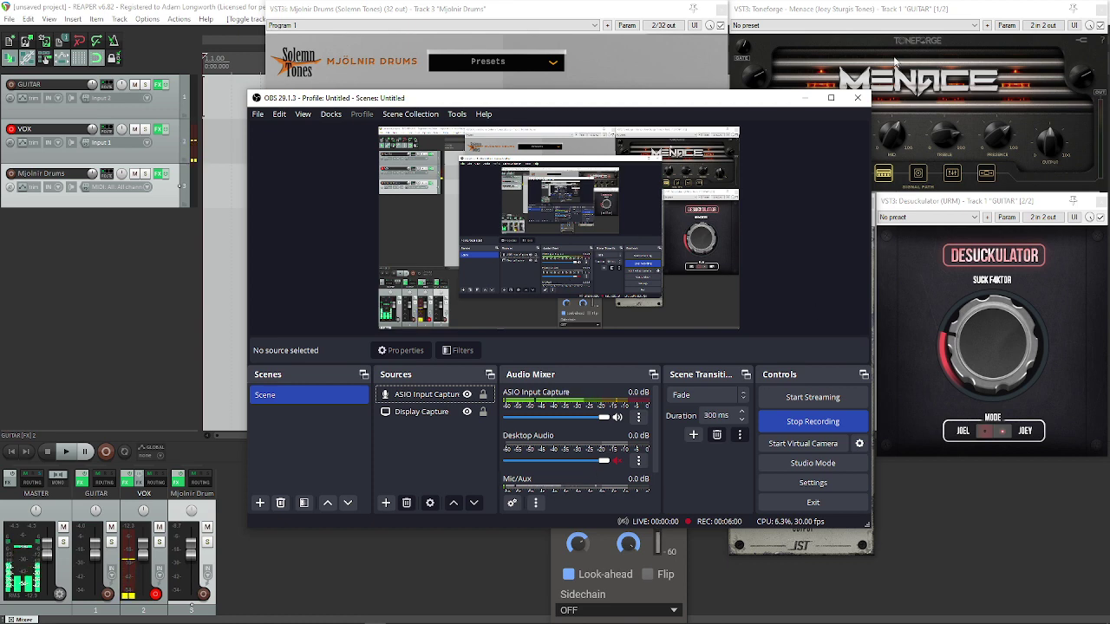
Bring REAPER's plugin windows forward and hit the kick drum in Mjolnir Drums.
left_click(798, 87)
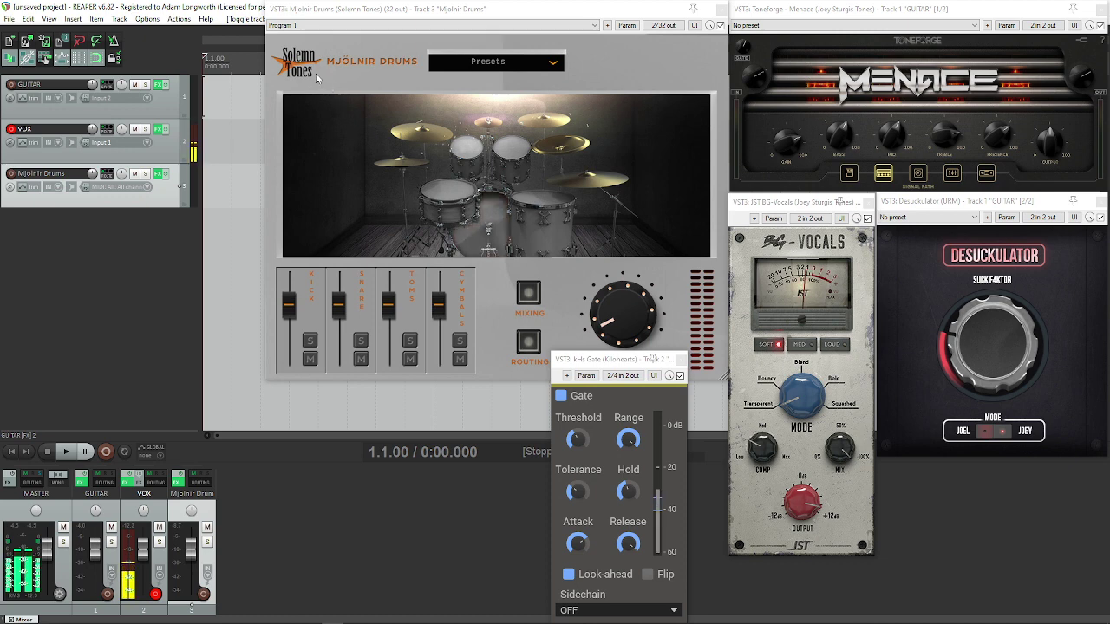
left_click(490, 230)
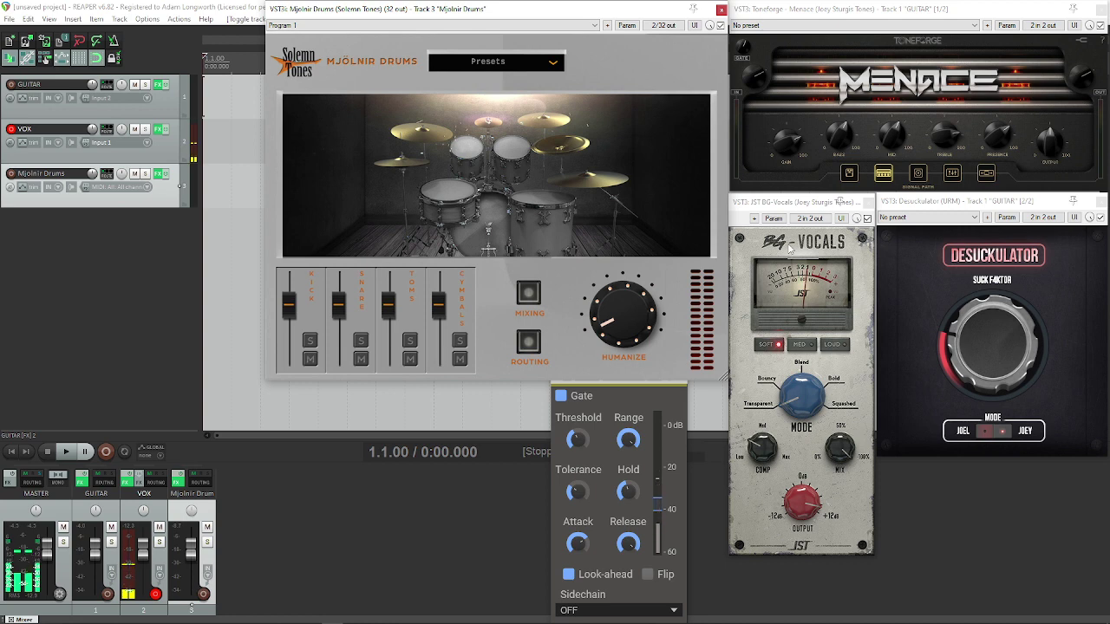
Raise REAPER's kHs Gate plugin window above the Mjolnir Drums window.
left_click(647, 399)
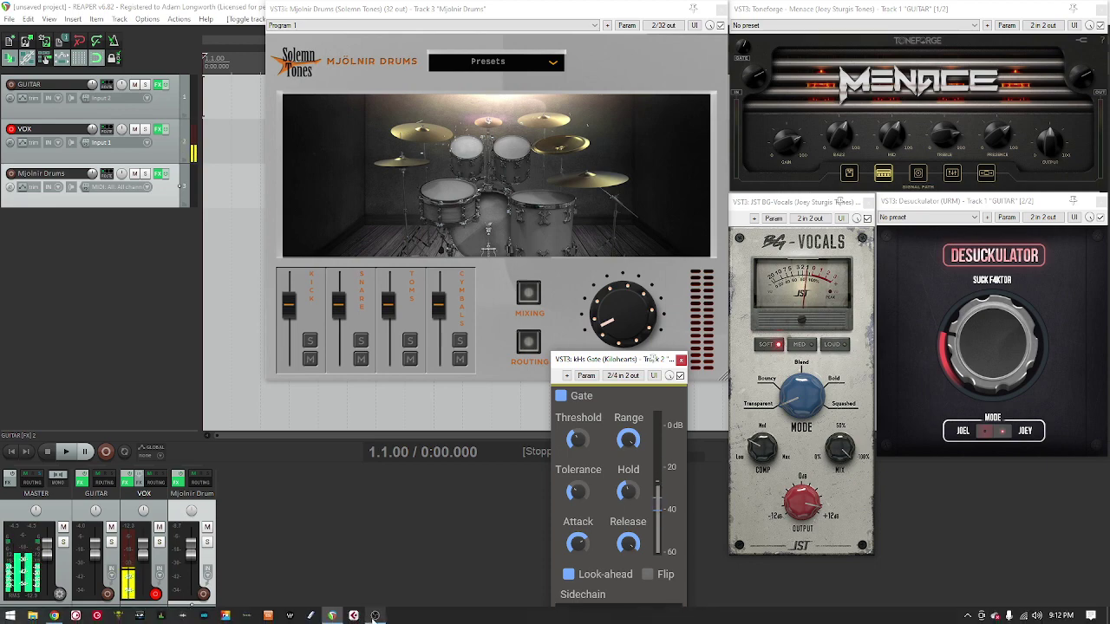
Return OBS Studio to the front over REAPER and scroll down the Audio Mixer.
left_click(376, 615)
scroll(542, 444, "down", 1)
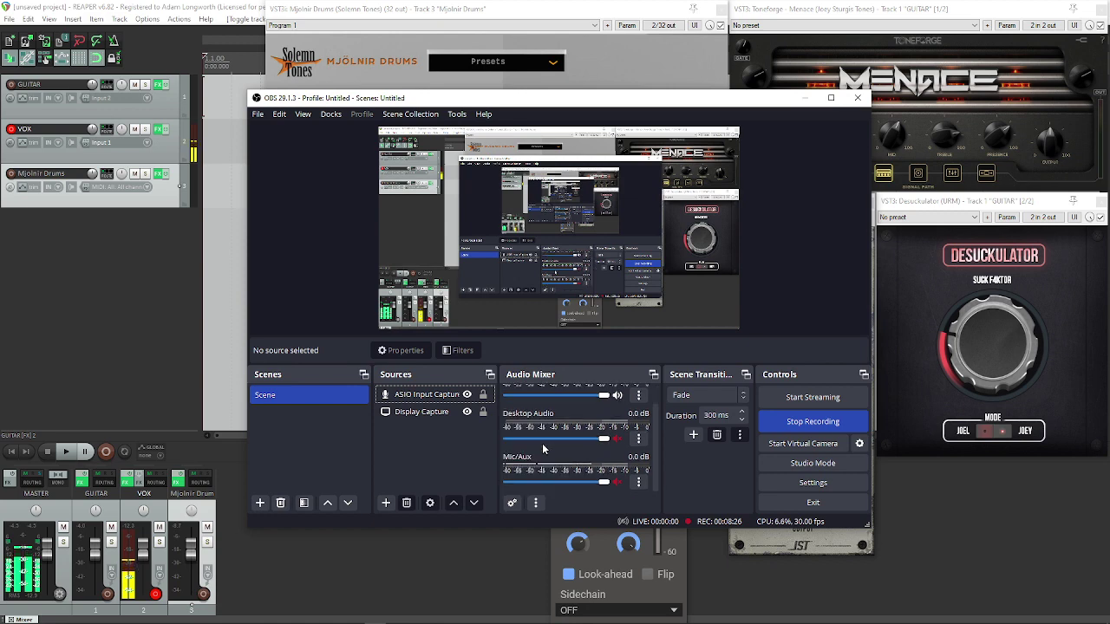